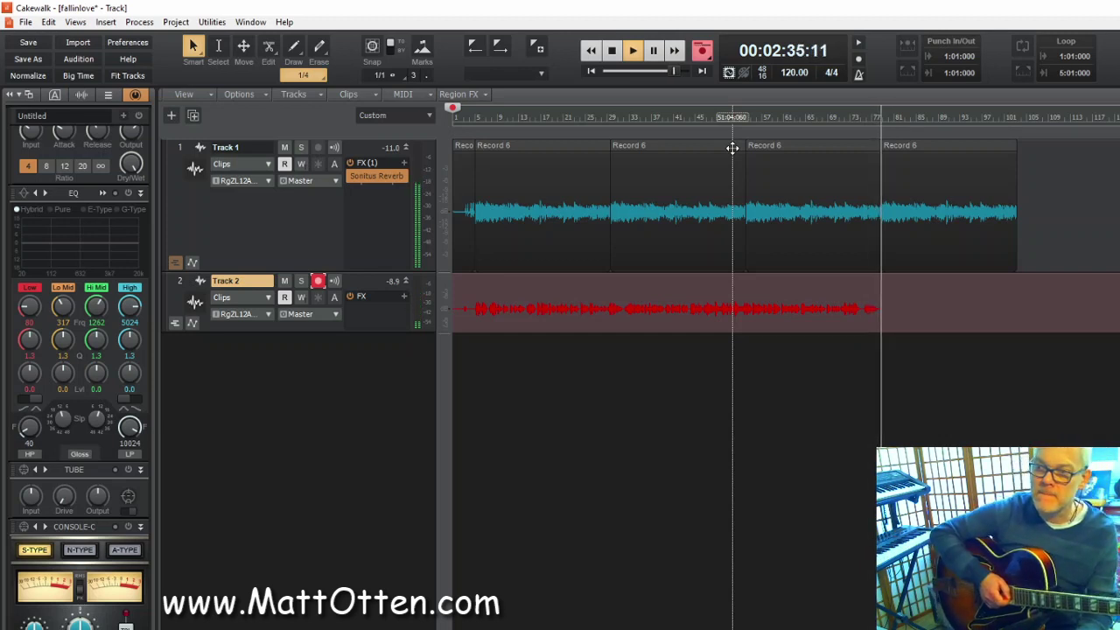
- Stop the recording on Track 2 and select the Track 1 clip that starts near bar 29
{"action": "key", "text": "space"}
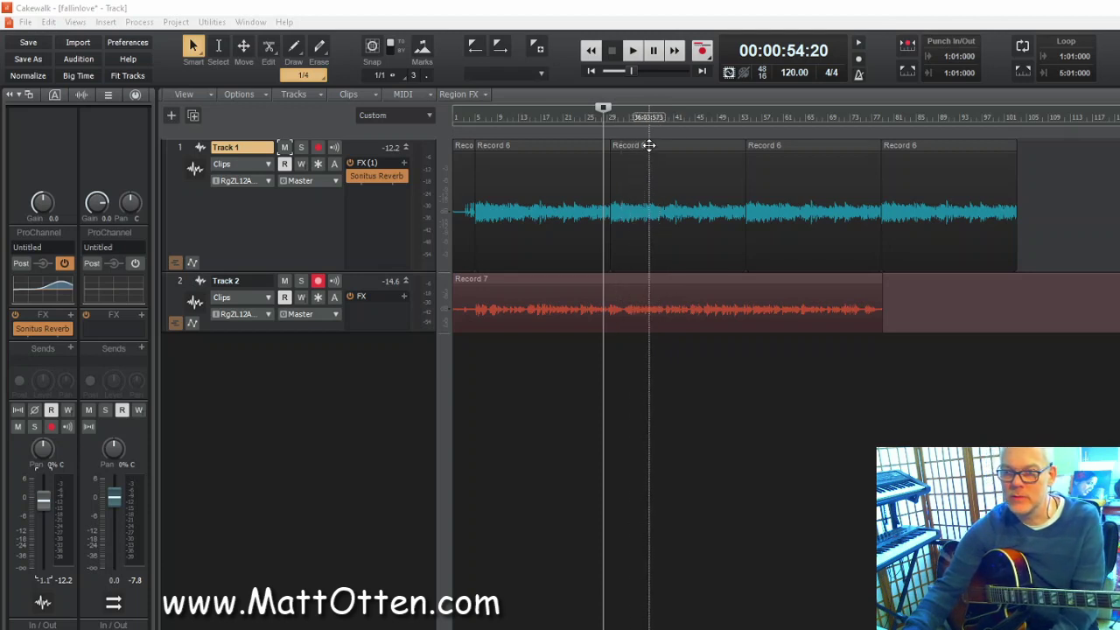
{"action": "left_click", "coordinate": [648, 146]}
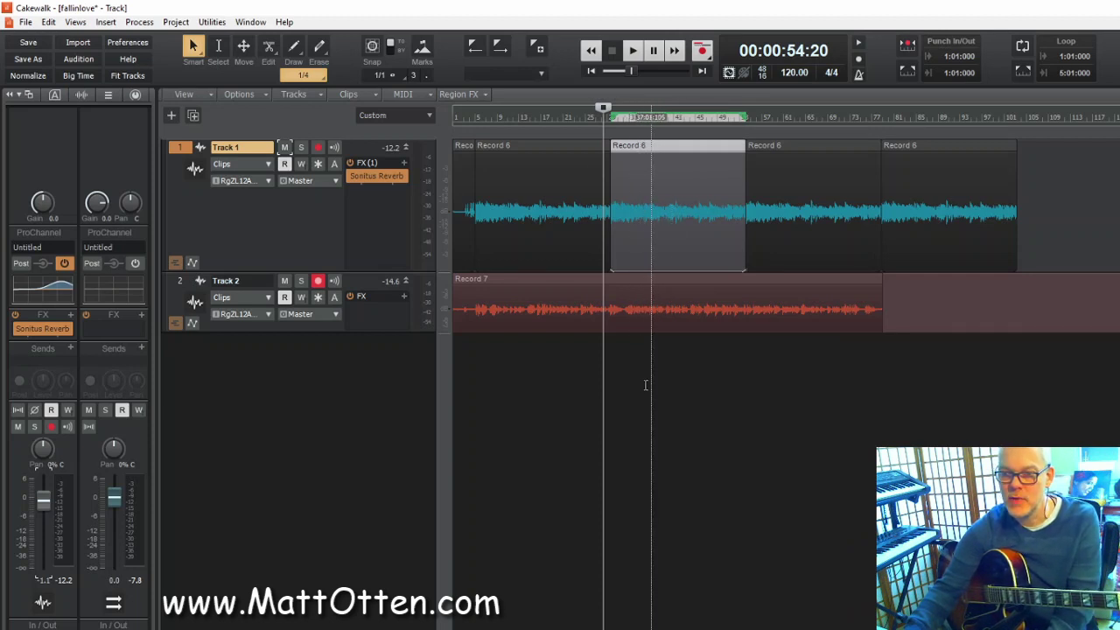
- Insert a new audio track with input Right ZOOM L-12 ASIO Driver In 1 and make the track slightly taller
{"action": "right_click", "coordinate": [296, 362]}
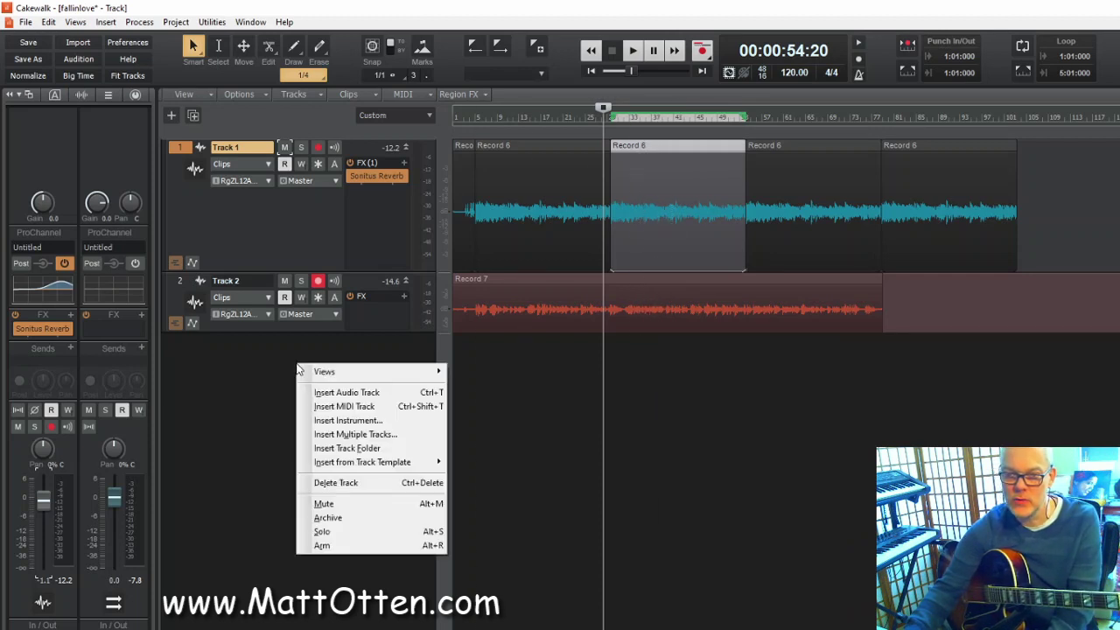
{"action": "left_click", "coordinate": [341, 392]}
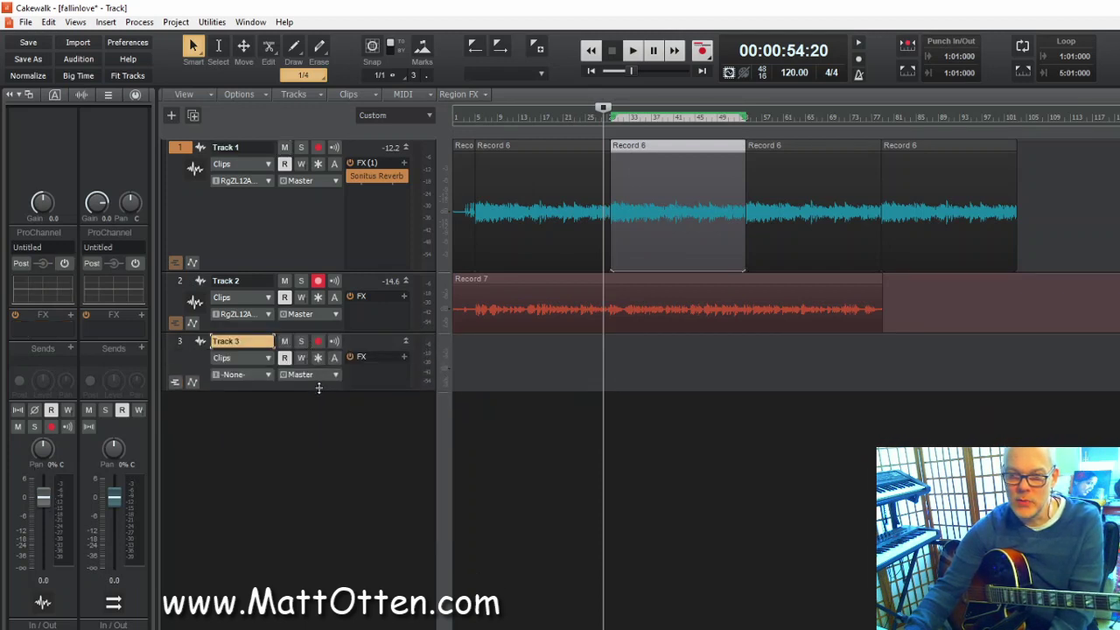
{"action": "left_click", "coordinate": [246, 376]}
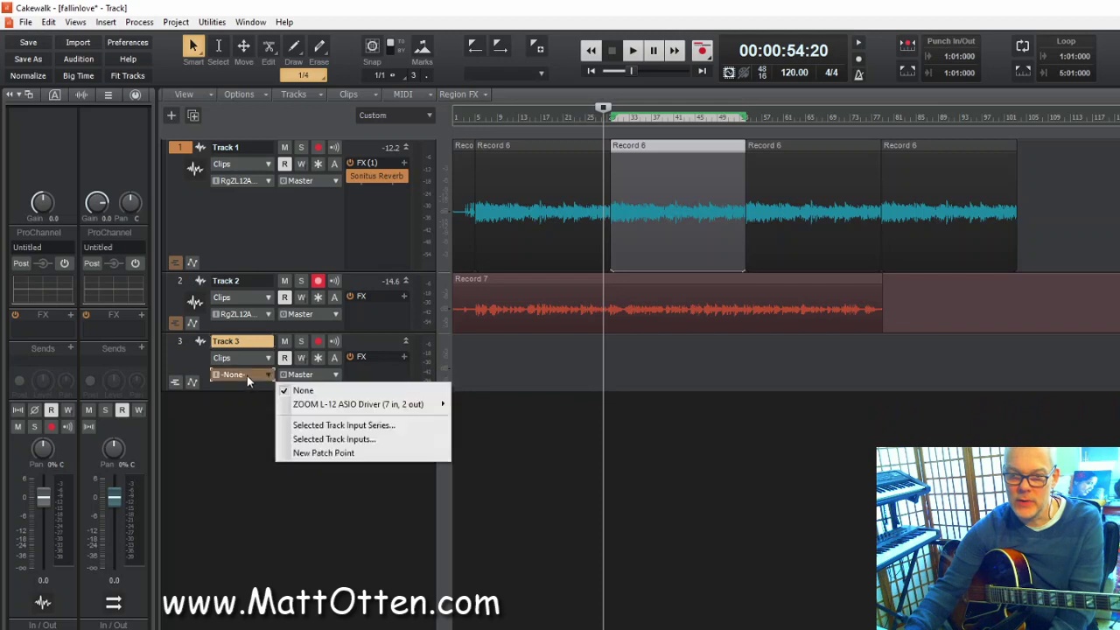
{"action": "mouse_move", "coordinate": [364, 409]}
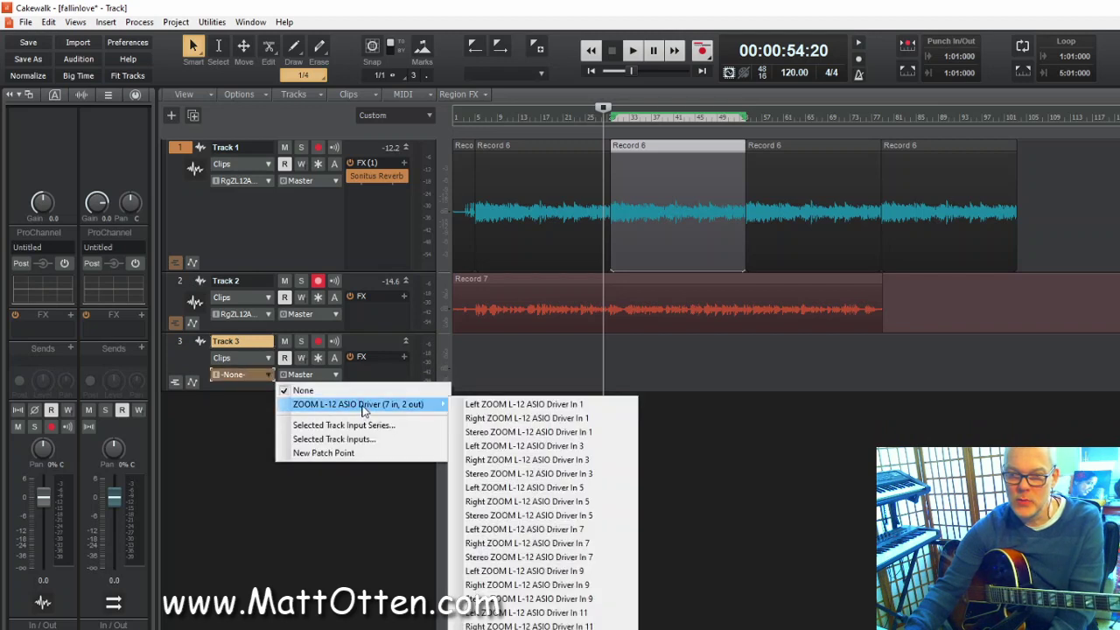
{"action": "left_click", "coordinate": [536, 419]}
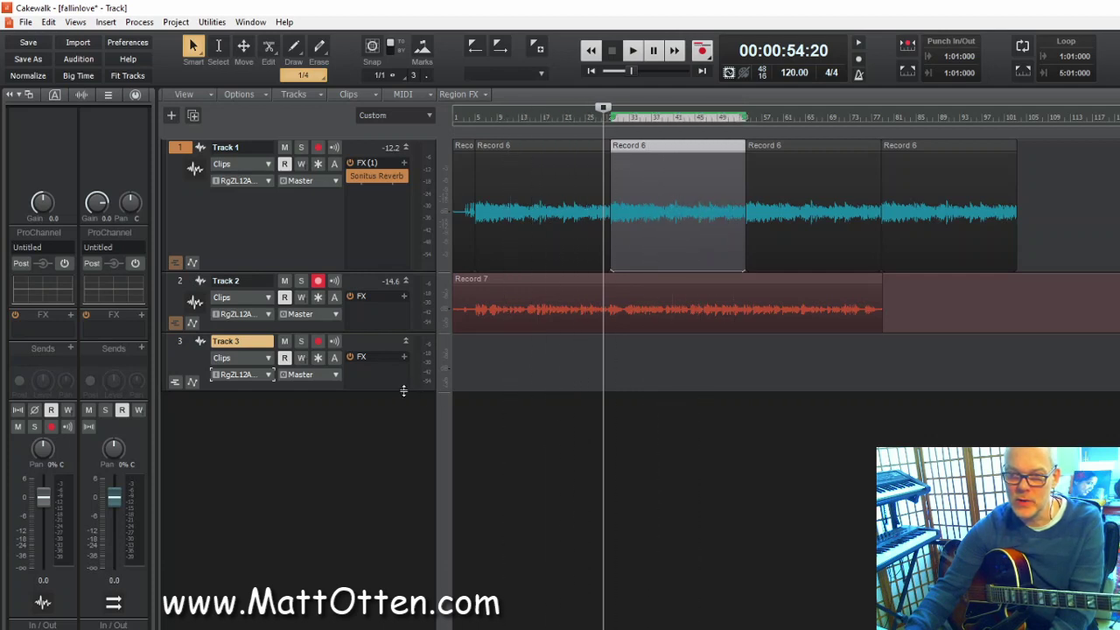
{"action": "left_click_drag", "start_coordinate": [385, 390], "coordinate": [385, 415]}
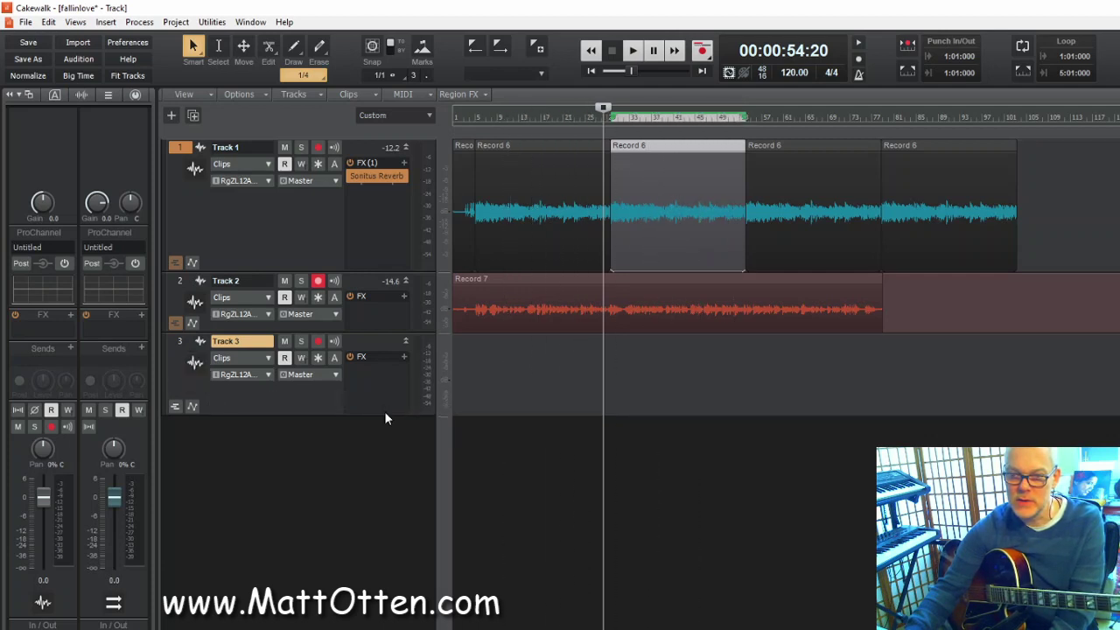
- Disarm Track 2 and arm Track 3 for recording
{"action": "left_click", "coordinate": [318, 281]}
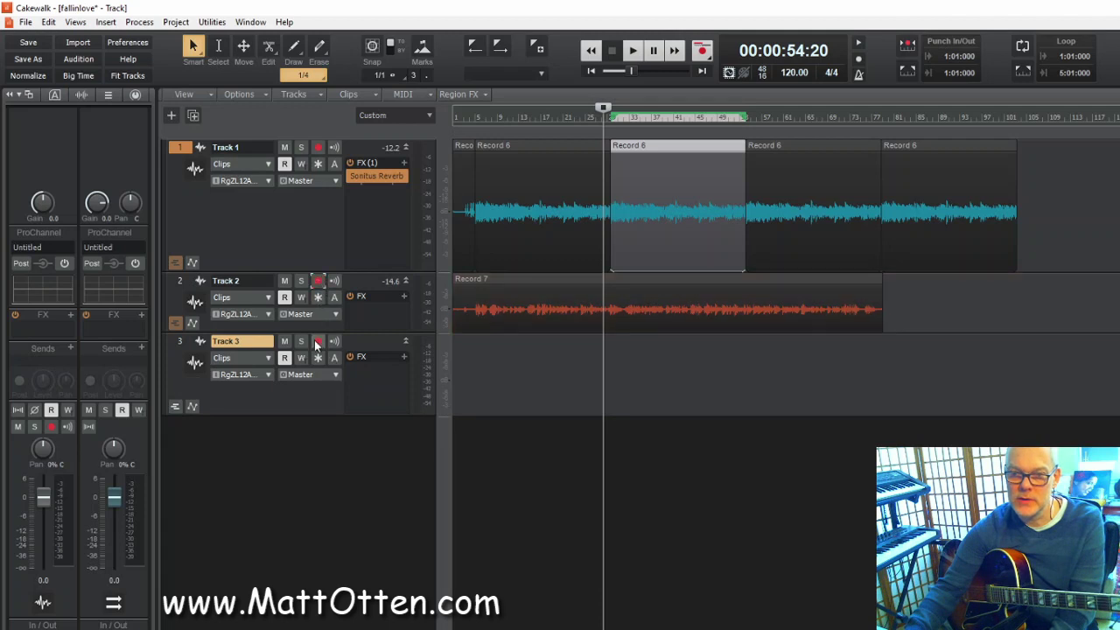
{"action": "left_click", "coordinate": [318, 342]}
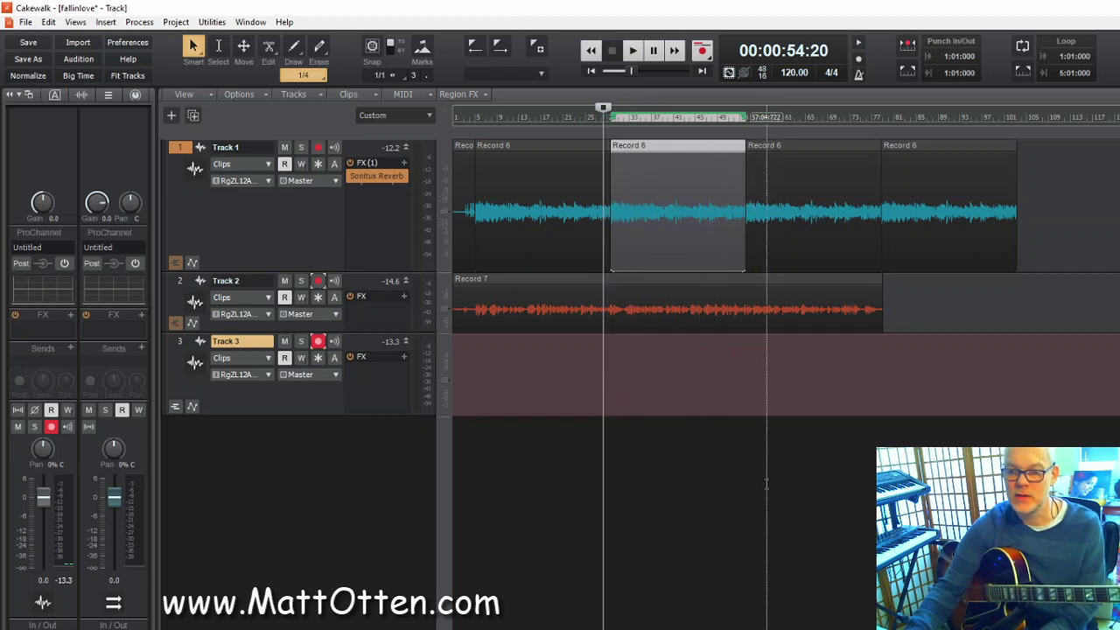
- Try to record a take on Track 3 starting at about bar 25
{"action": "left_click_drag", "start_coordinate": [604, 118], "coordinate": [589, 117]}
{"action": "left_click", "coordinate": [702, 51]}
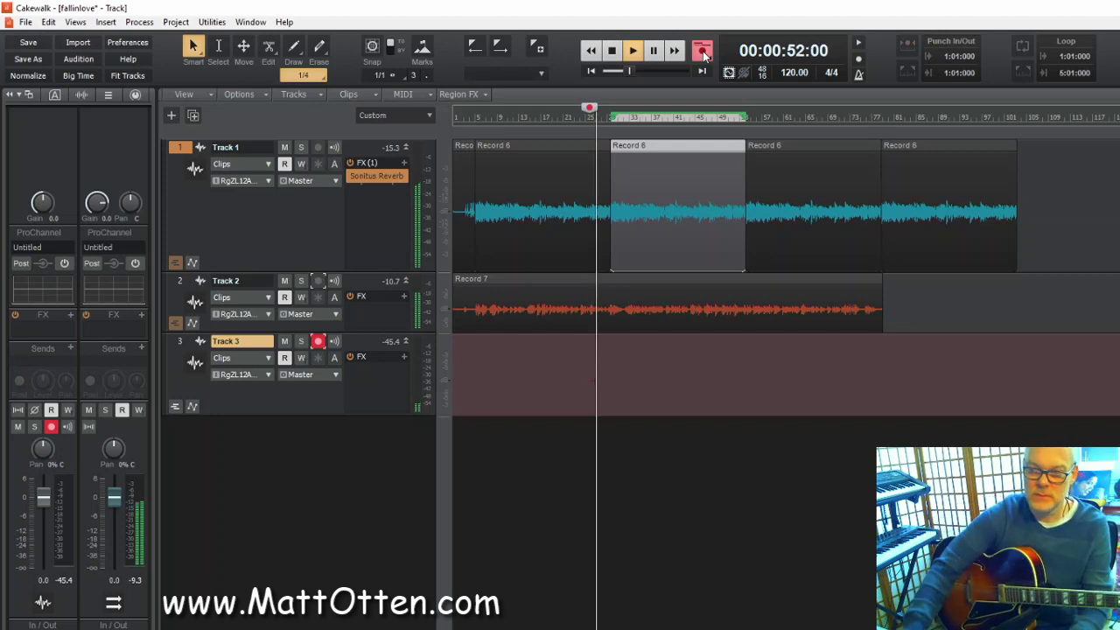
{"action": "key", "text": "space"}
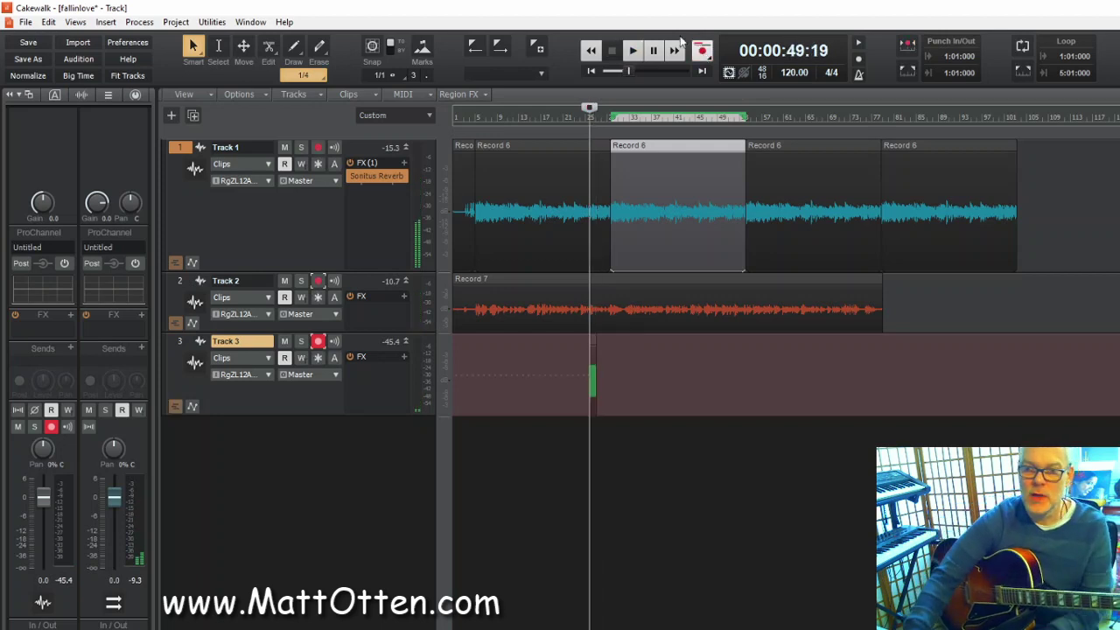
- Add a Sonitus Reverb to Track 2 and lower its reverb level to about -19.6 dB
{"action": "left_click", "coordinate": [404, 297]}
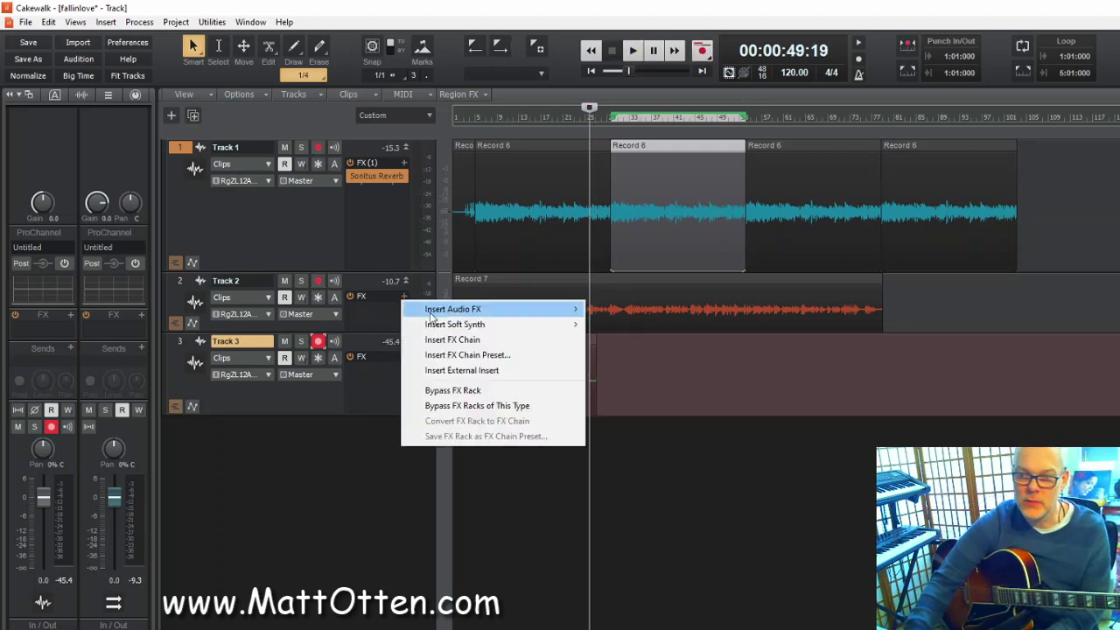
{"action": "mouse_move", "coordinate": [473, 310]}
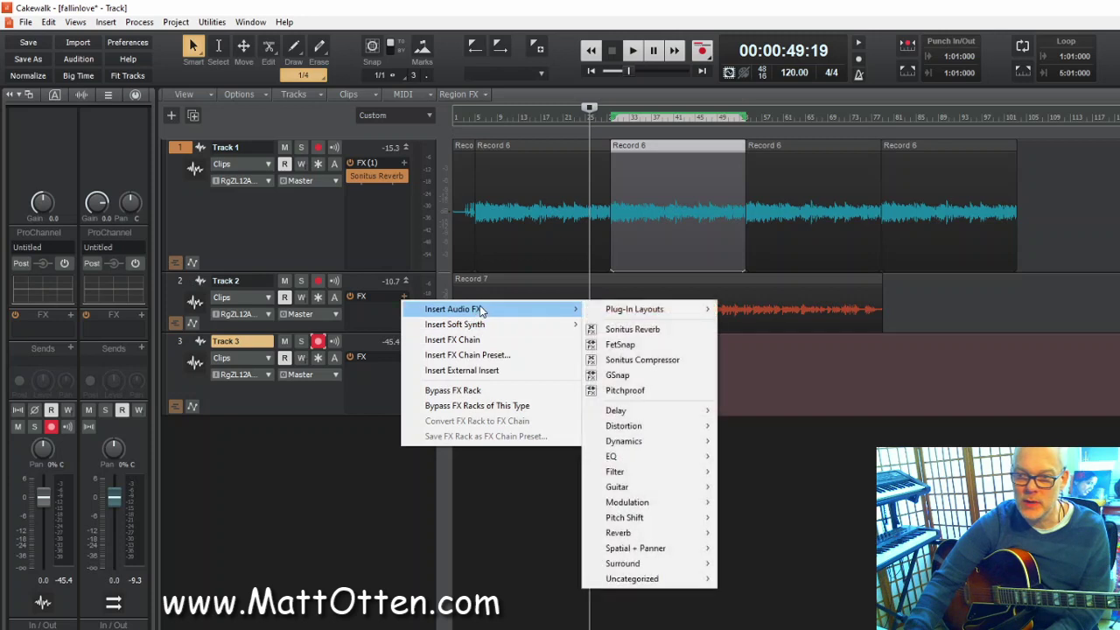
{"action": "left_click", "coordinate": [640, 329]}
{"action": "left_click_drag", "start_coordinate": [696, 508], "coordinate": [685, 508]}
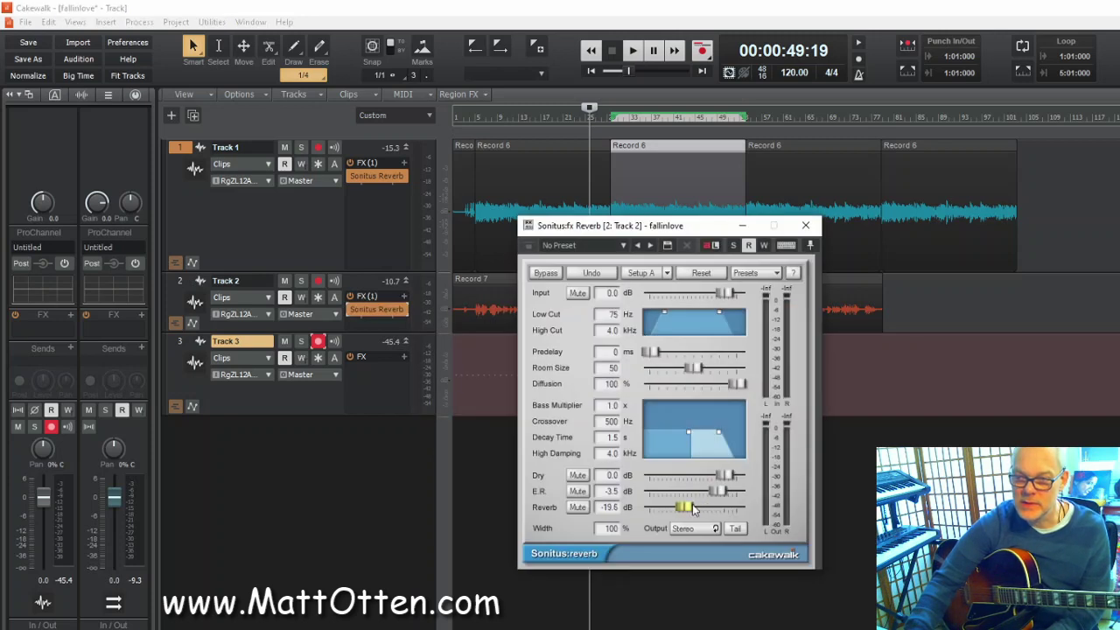
{"action": "left_click", "coordinate": [799, 230]}
- Boost Track 2's high EQ band by about 10.5 dB at 5165 Hz with a Q of 0.8, and audition it
{"action": "left_click", "coordinate": [194, 300]}
{"action": "left_click", "coordinate": [136, 97]}
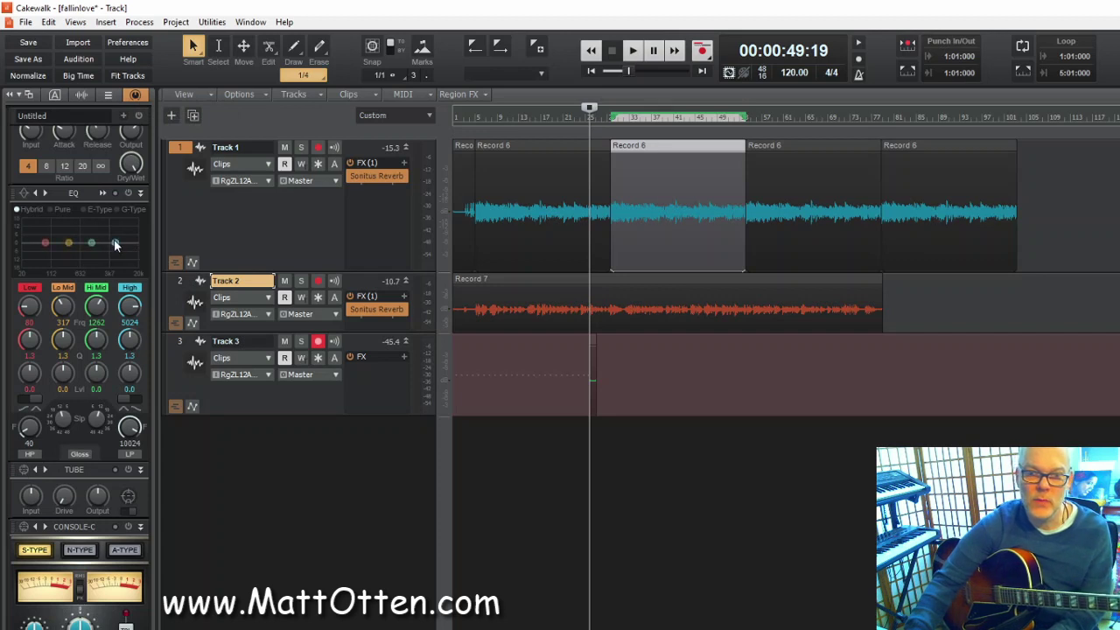
{"action": "left_click_drag", "start_coordinate": [114, 242], "coordinate": [115, 229]}
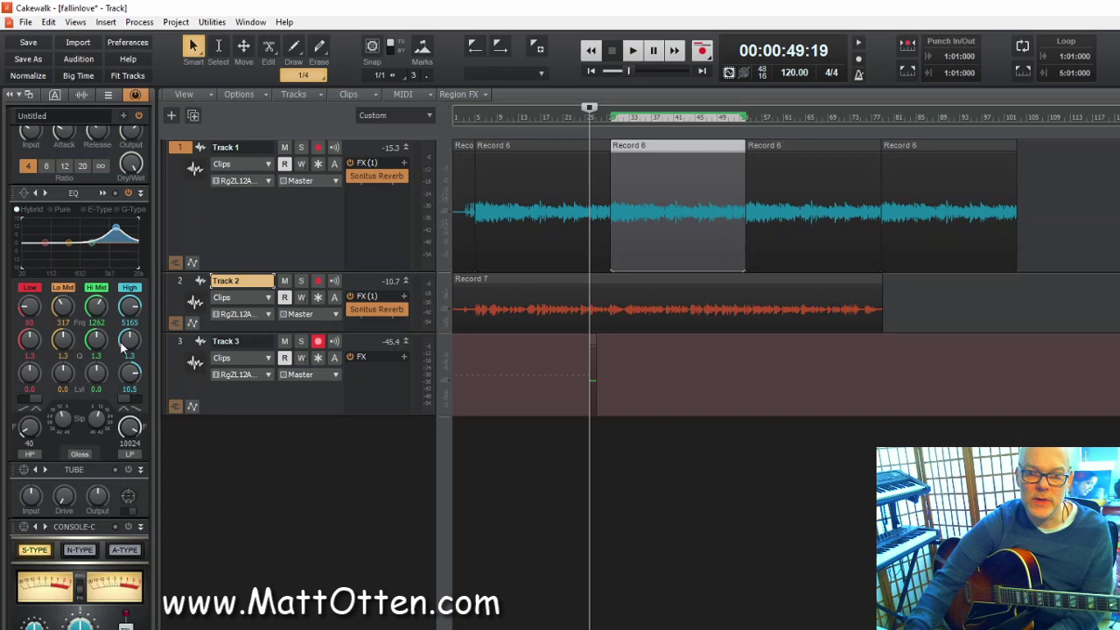
{"action": "scroll", "coordinate": [128, 341], "scroll_direction": "down", "scroll_amount": 5}
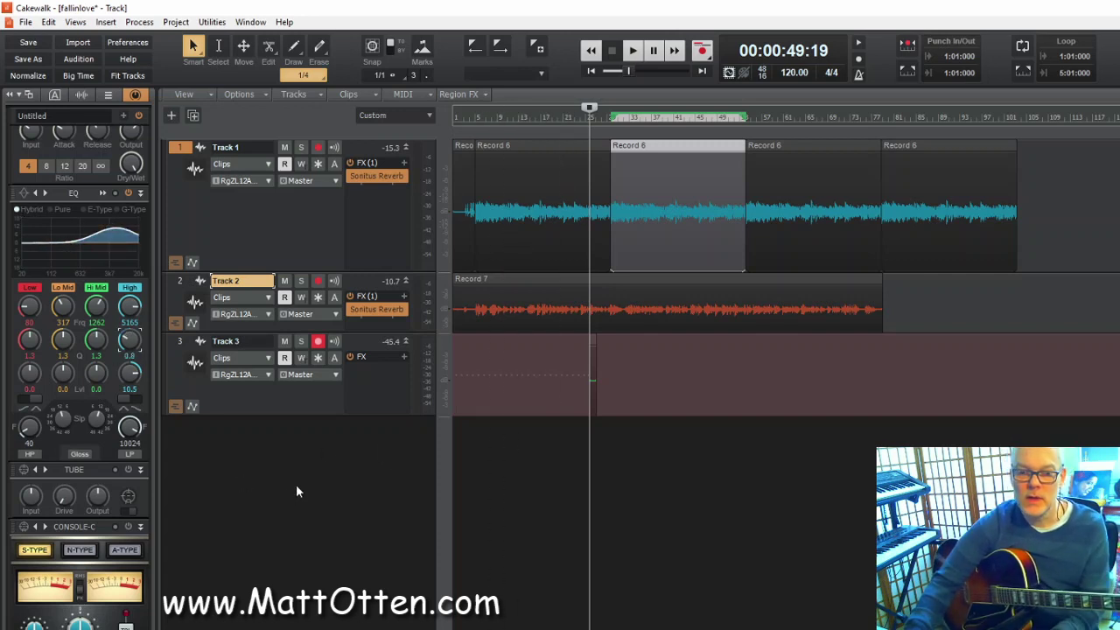
{"action": "key", "text": "space"}
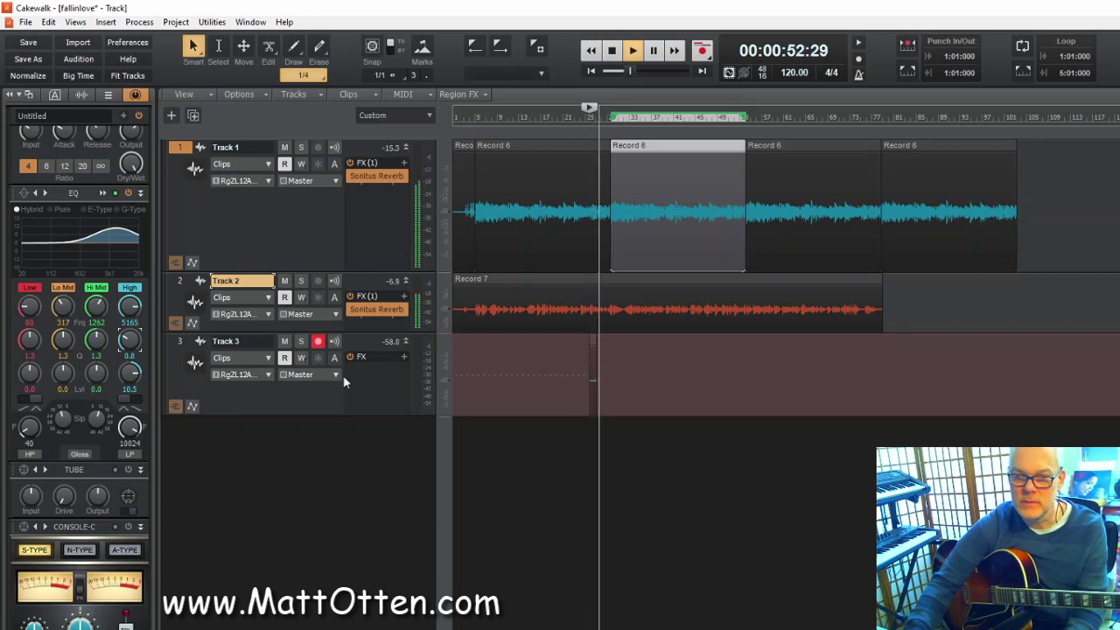
{"action": "key", "text": "space"}
- Lower the reverb level of Track 2's Sonitus Reverb to about -21.9 dB and audition the result
{"action": "double_click", "coordinate": [376, 309]}
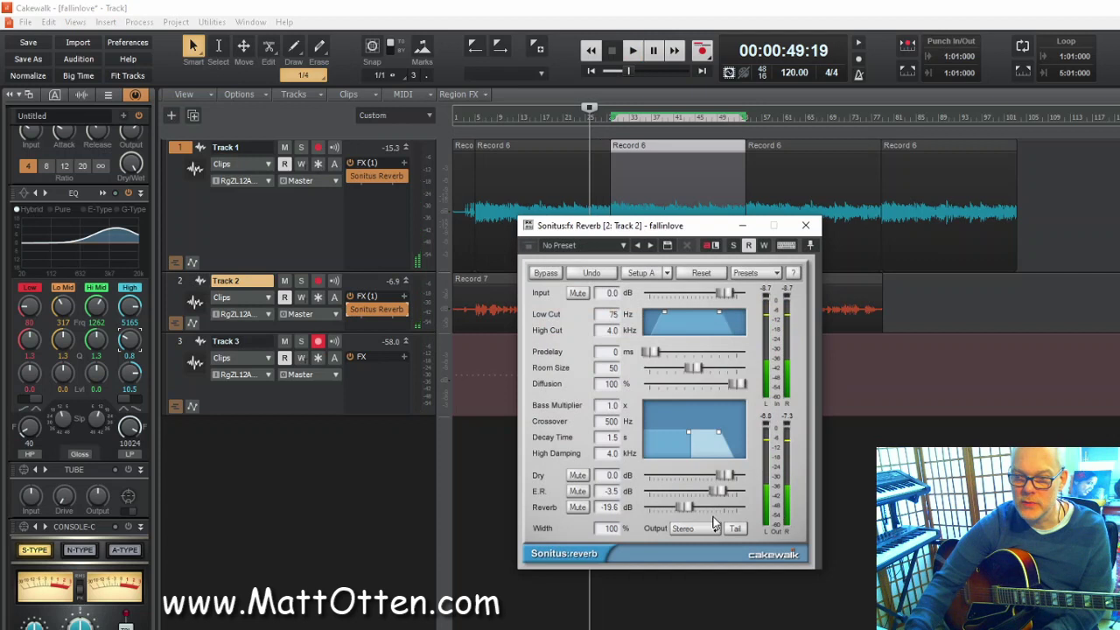
{"action": "left_click_drag", "start_coordinate": [689, 508], "coordinate": [680, 508]}
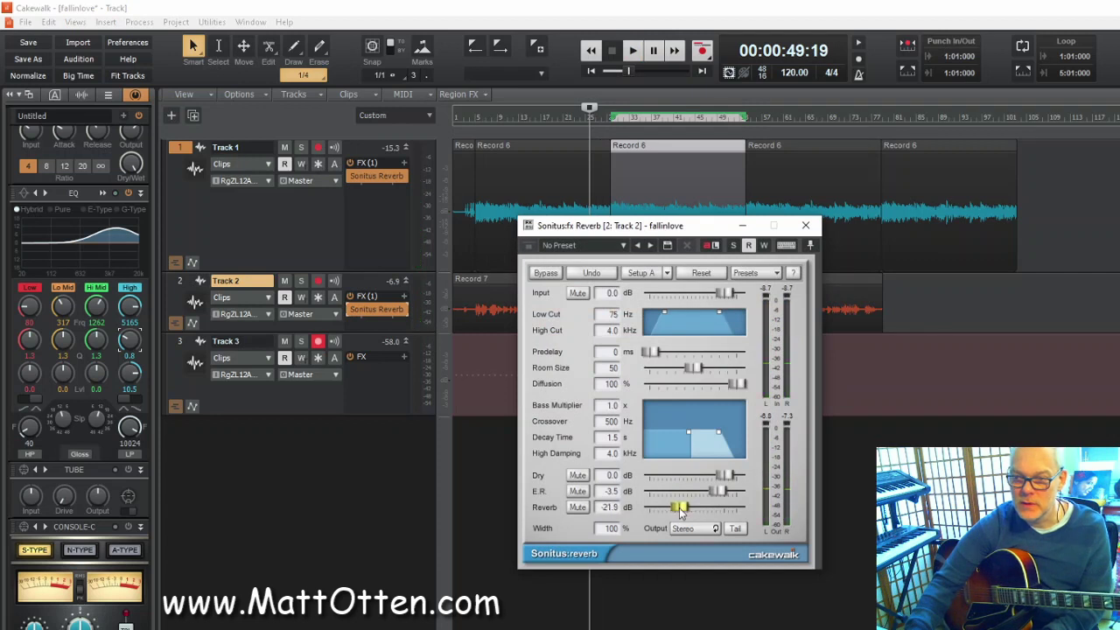
{"action": "key", "text": "space"}
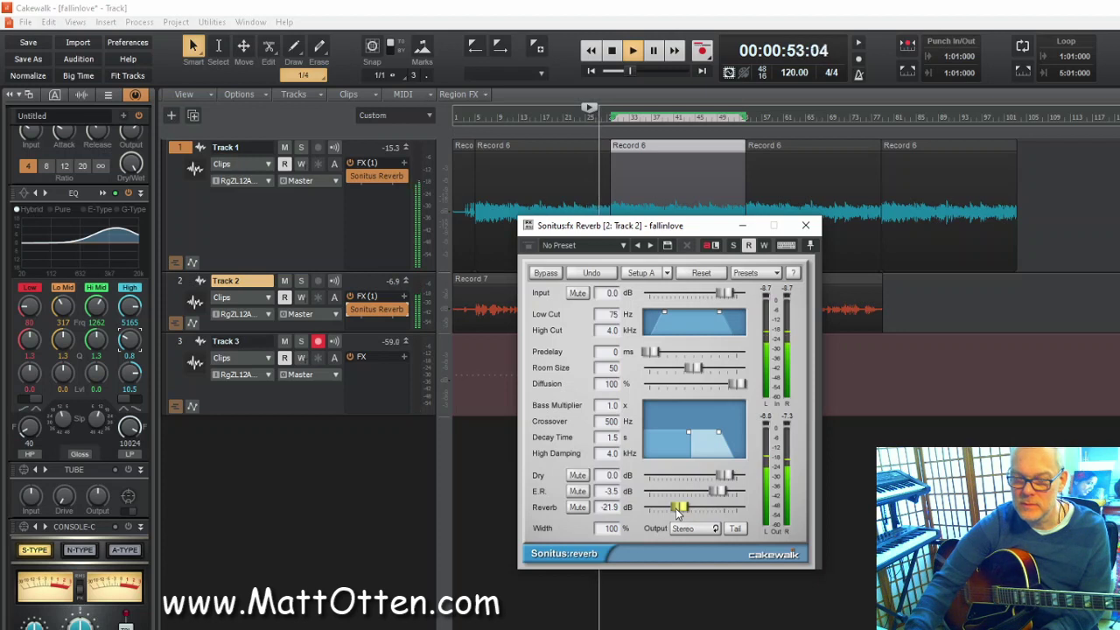
{"action": "key", "text": "space"}
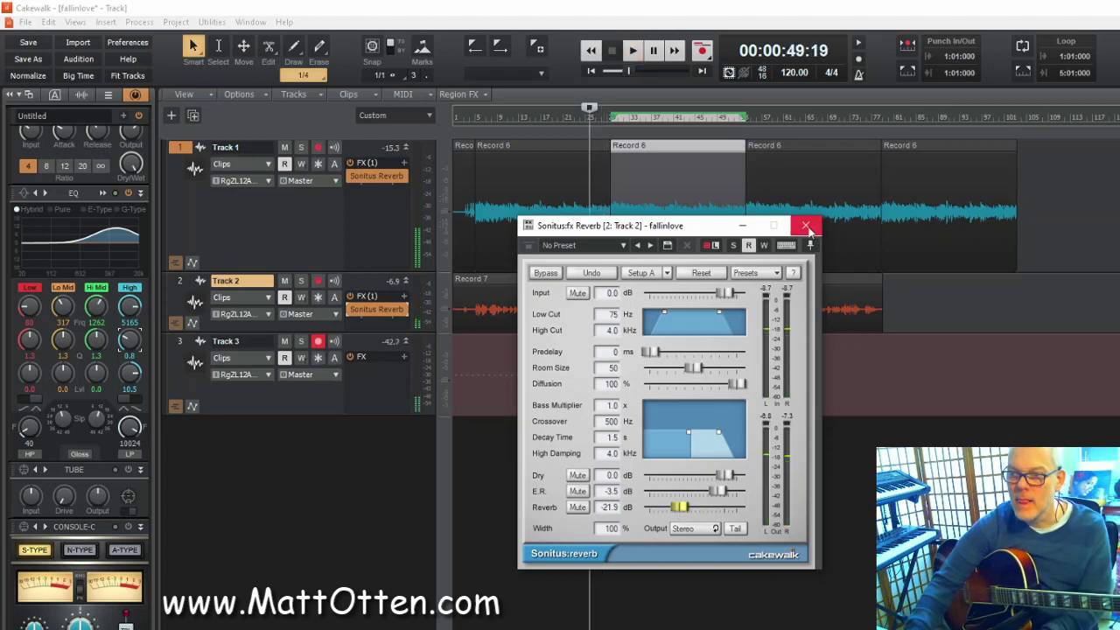
{"action": "left_click", "coordinate": [806, 226]}
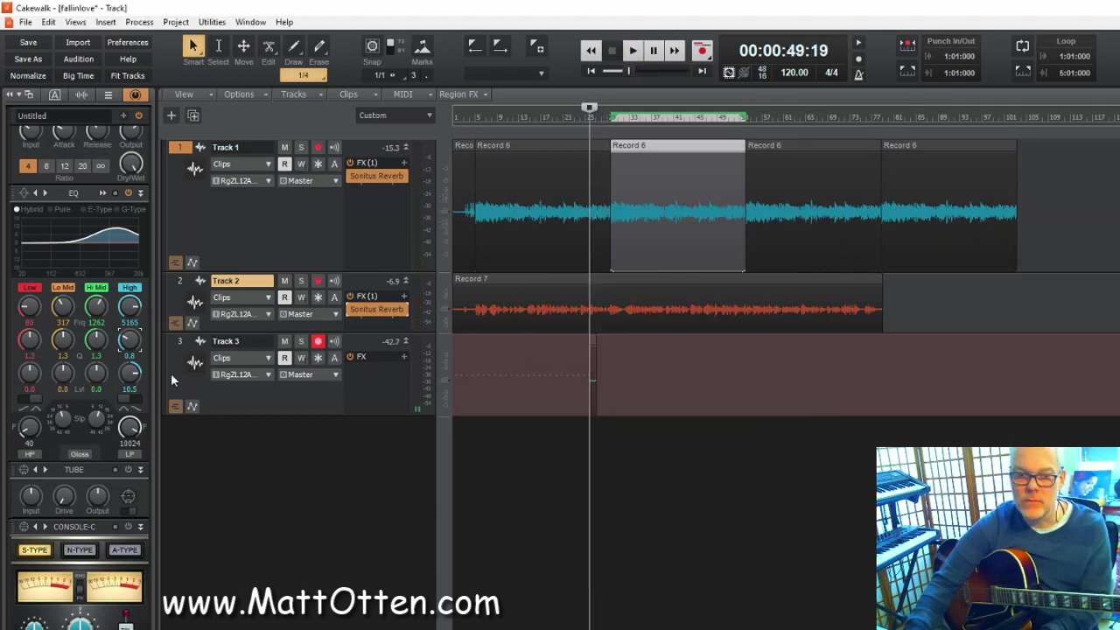
- Lower Track 2's volume fader to about -2.5 dB and audition the balance
{"action": "left_click", "coordinate": [137, 94]}
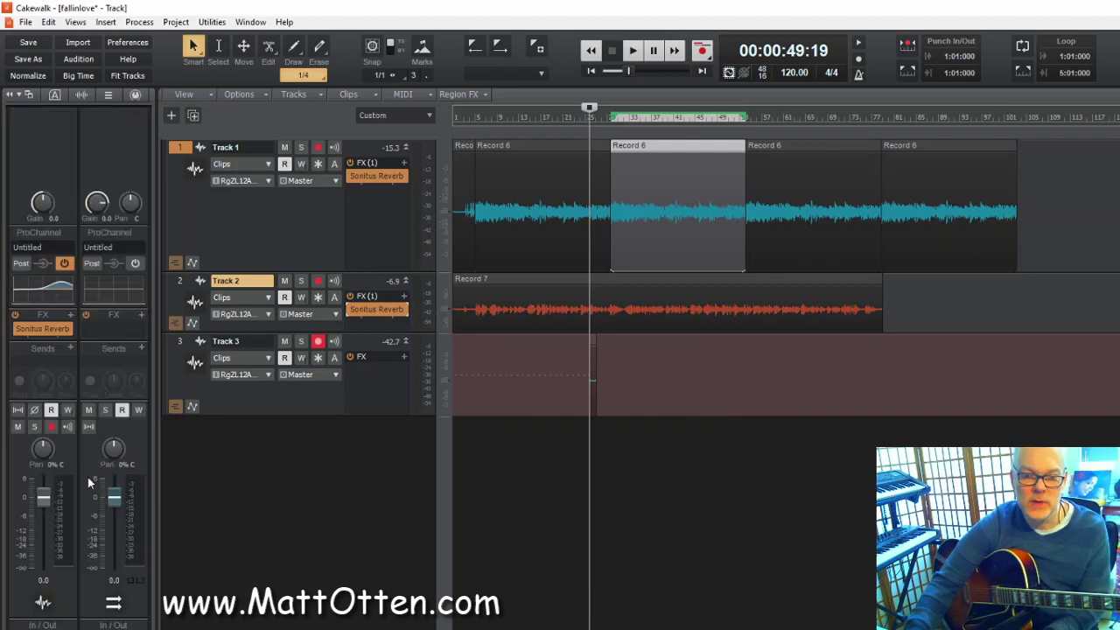
{"action": "left_click_drag", "start_coordinate": [36, 496], "coordinate": [42, 506]}
{"action": "key", "text": "space"}
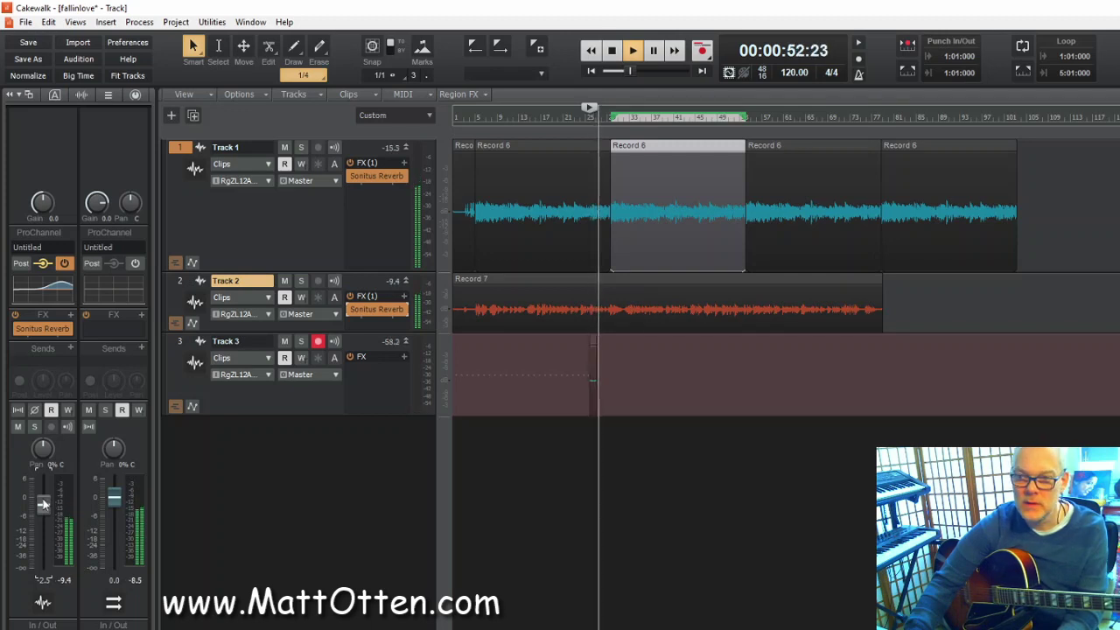
{"action": "key", "text": "space"}
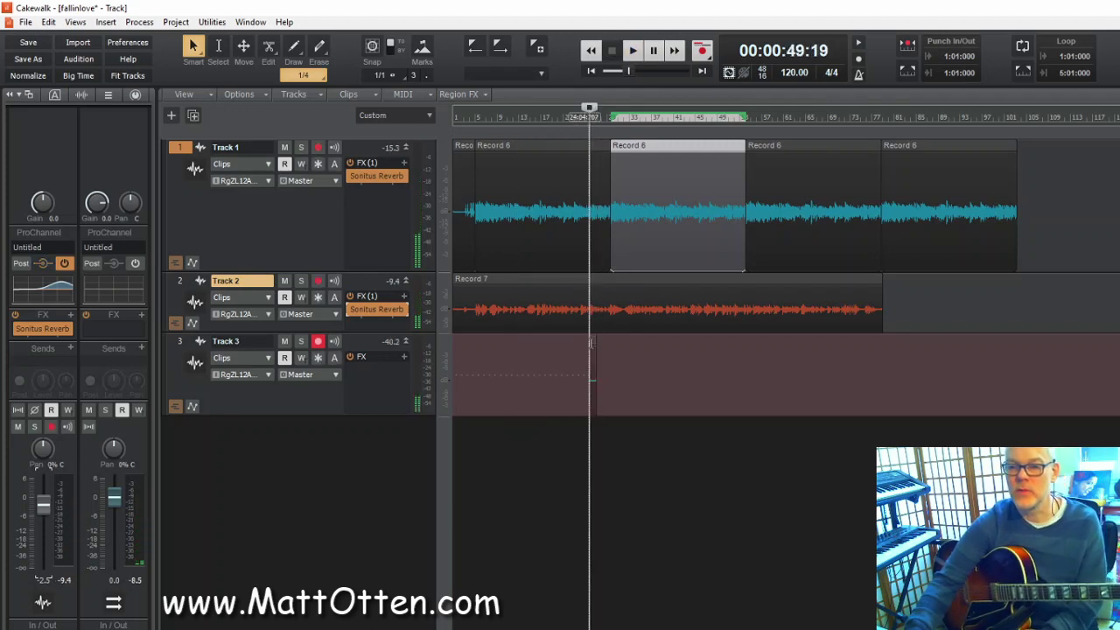
- Delete the stray short clip on Track 3 and record a new take from 00:00:52:05 to just past bar 53
{"action": "left_click", "coordinate": [606, 341]}
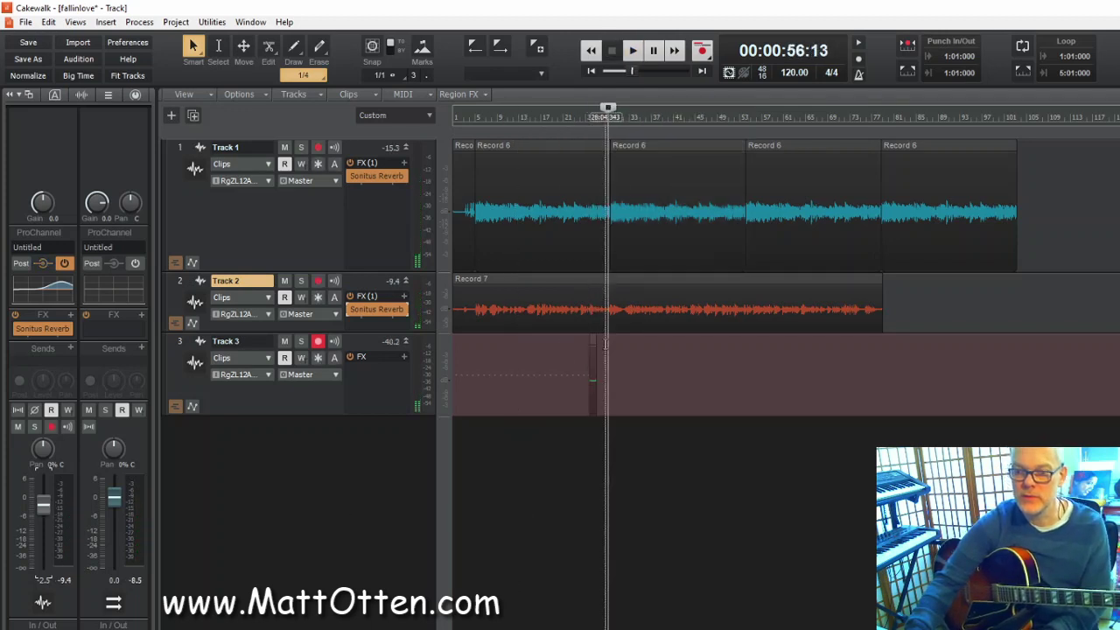
{"action": "left_click", "coordinate": [595, 391]}
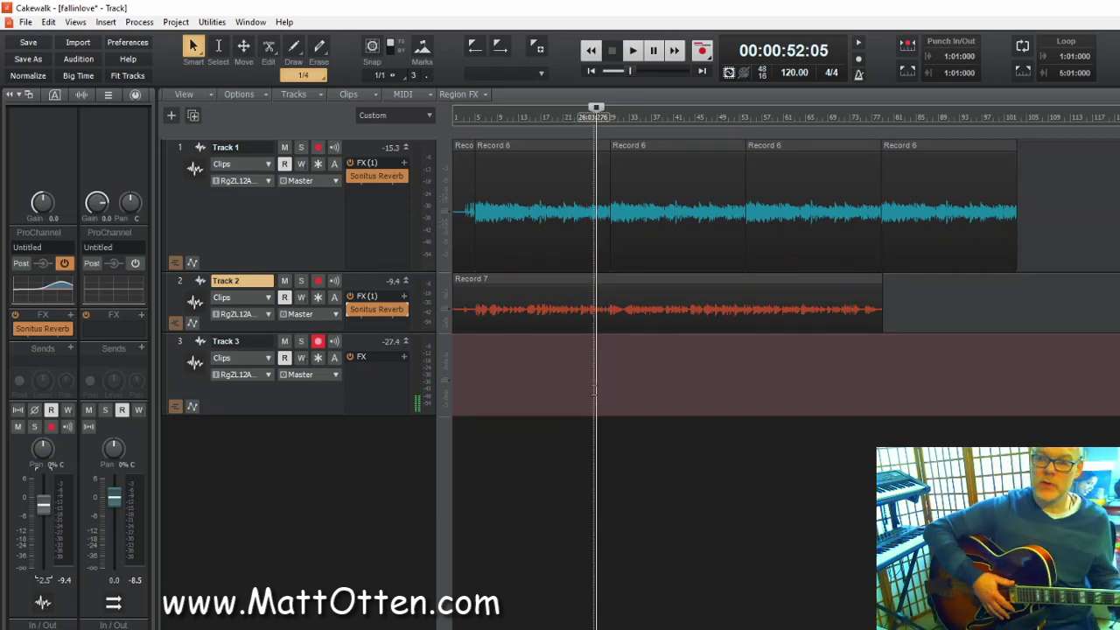
{"action": "left_click", "coordinate": [701, 52]}
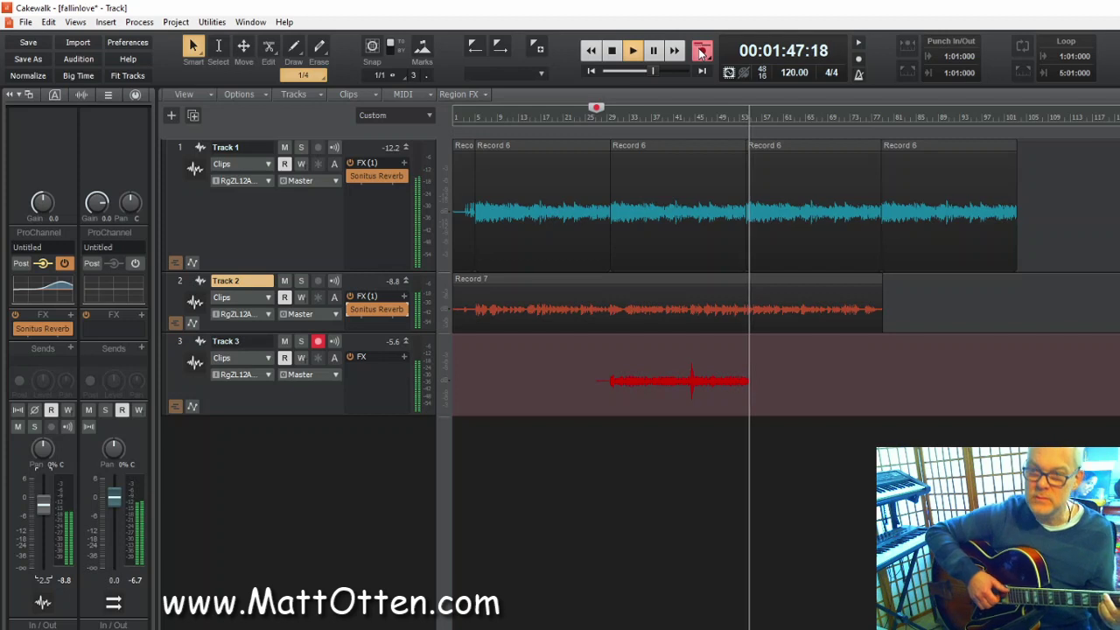
{"action": "left_click", "coordinate": [701, 53]}
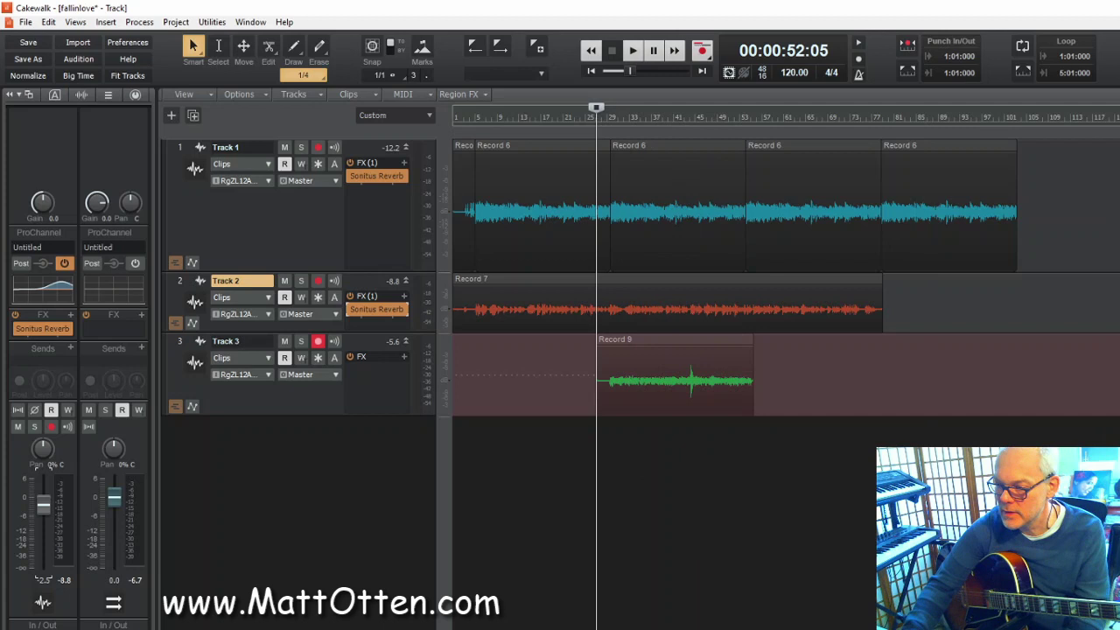
- Examine the start of the new Track 3 take in an enlarged waveform view
{"action": "key", "text": "ctrl+Down"}
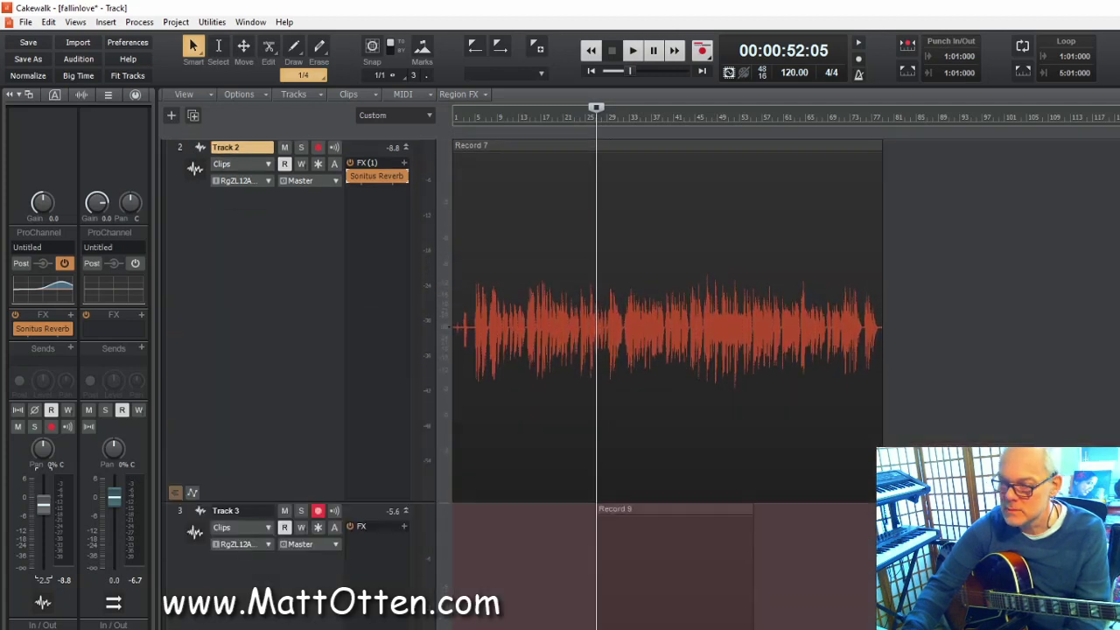
{"action": "key", "text": "ctrl+Up"}
{"action": "key", "text": "ctrl+Up"}
{"action": "key", "text": "ctrl+Up"}
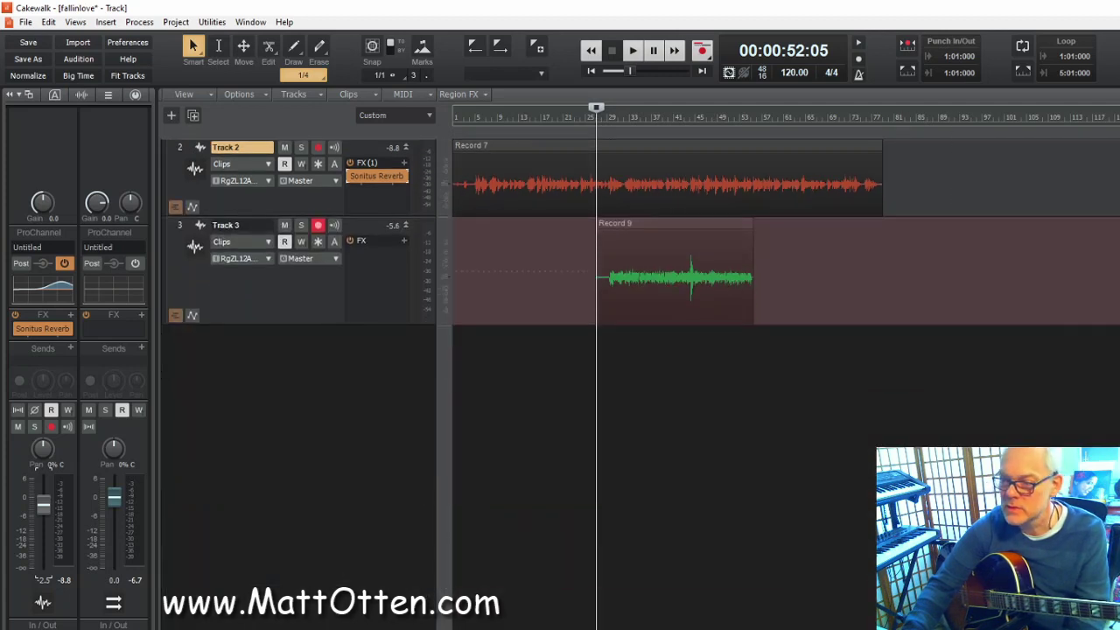
{"action": "key", "text": "ctrl+Down"}
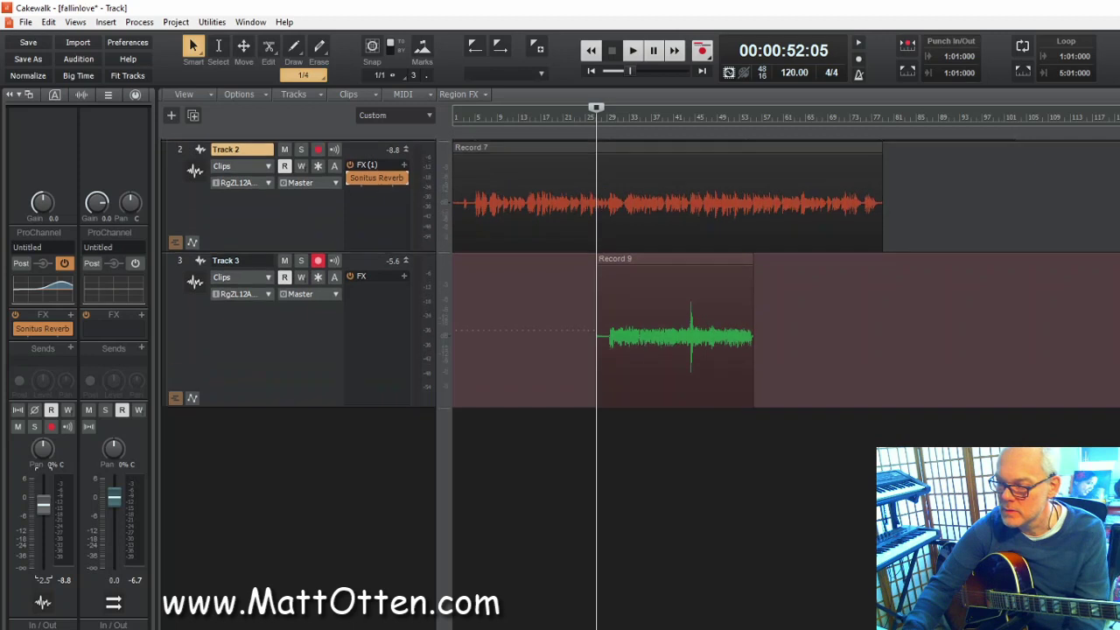
{"action": "key", "text": "ctrl+Right"}
{"action": "key", "text": "ctrl+Right"}
{"action": "key", "text": "ctrl+Right"}
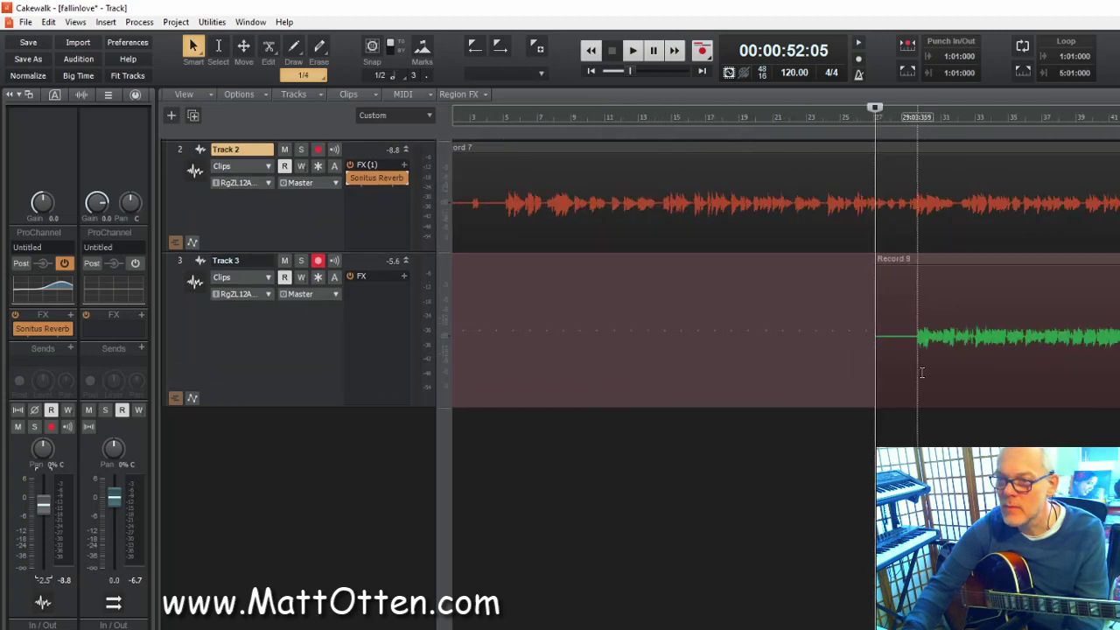
- Audition the start of the new Track 3 take and trim its silent lead-in up to about bar 29
{"action": "left_click", "coordinate": [931, 393]}
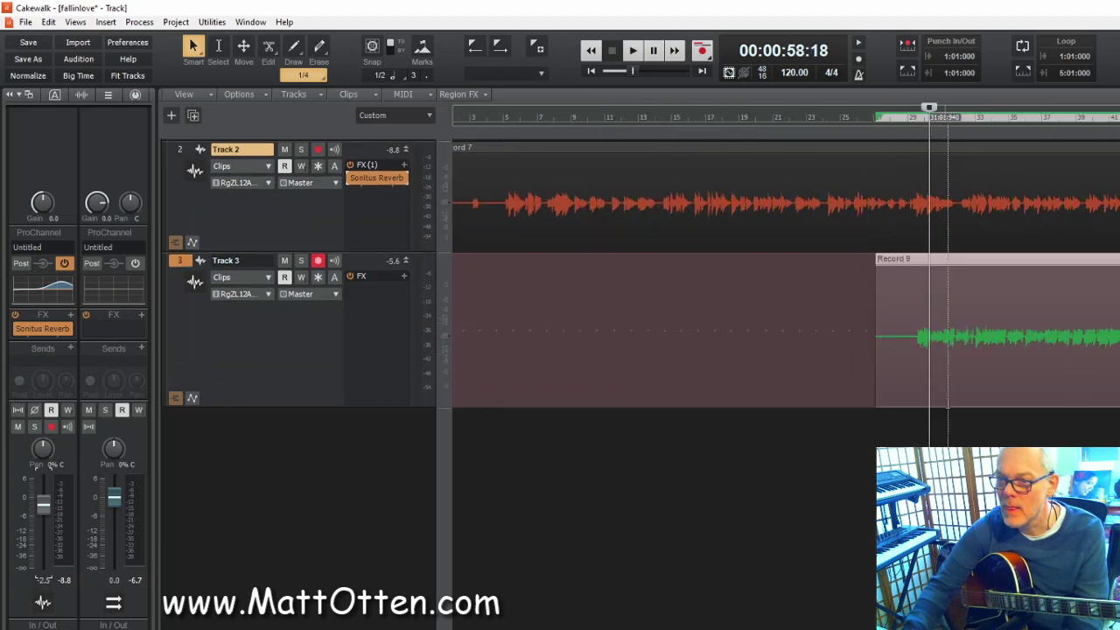
{"action": "key", "text": "space"}
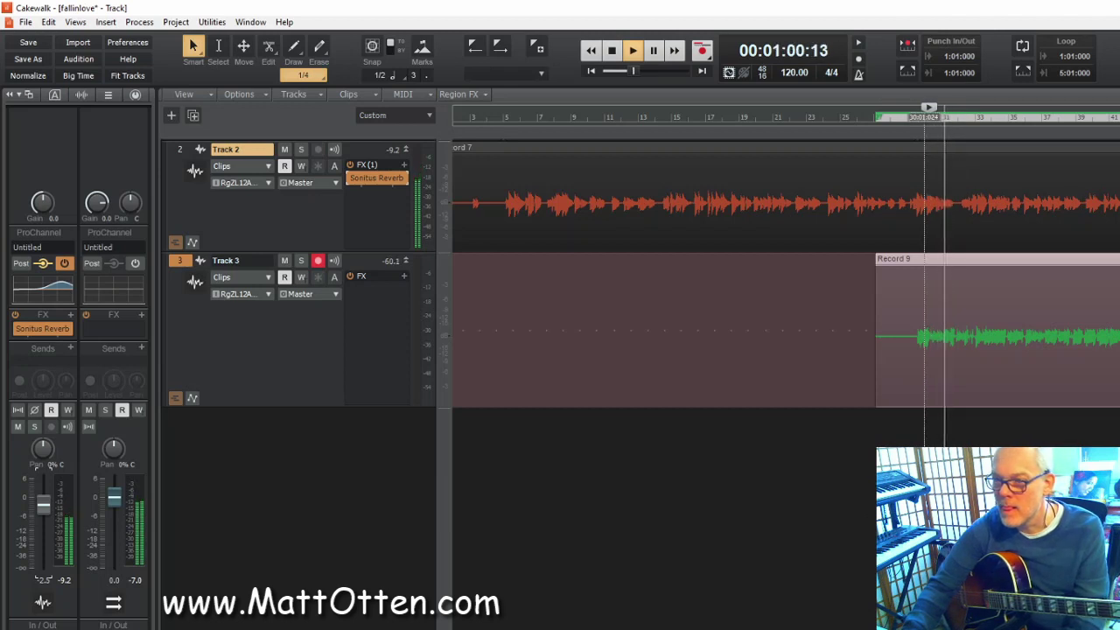
{"action": "key", "text": "space"}
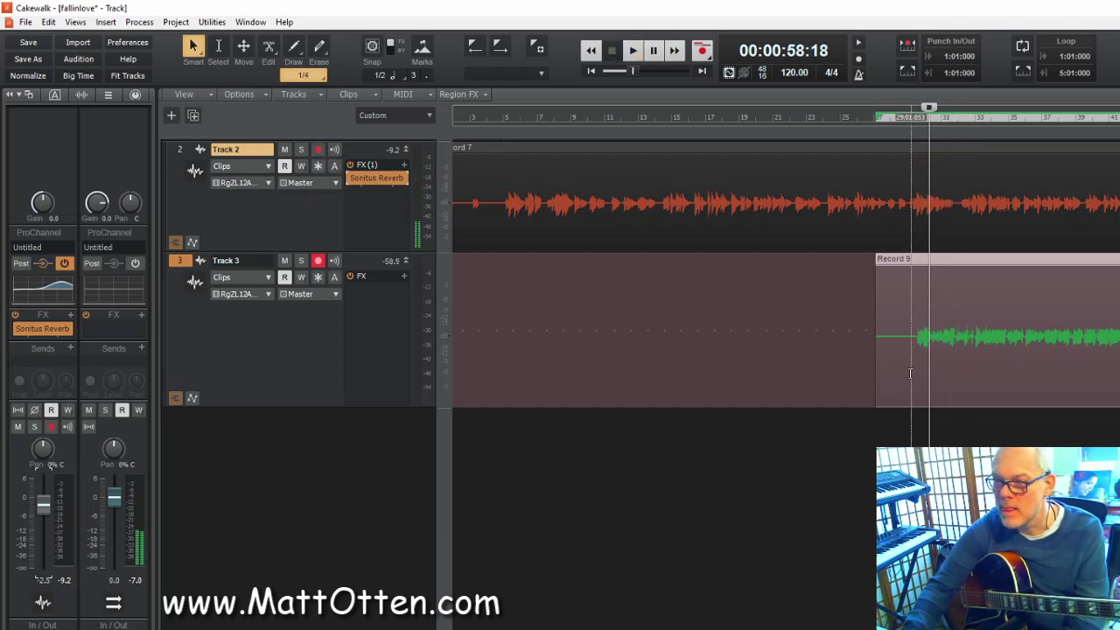
{"action": "key", "text": "r"}
{"action": "key", "text": "space"}
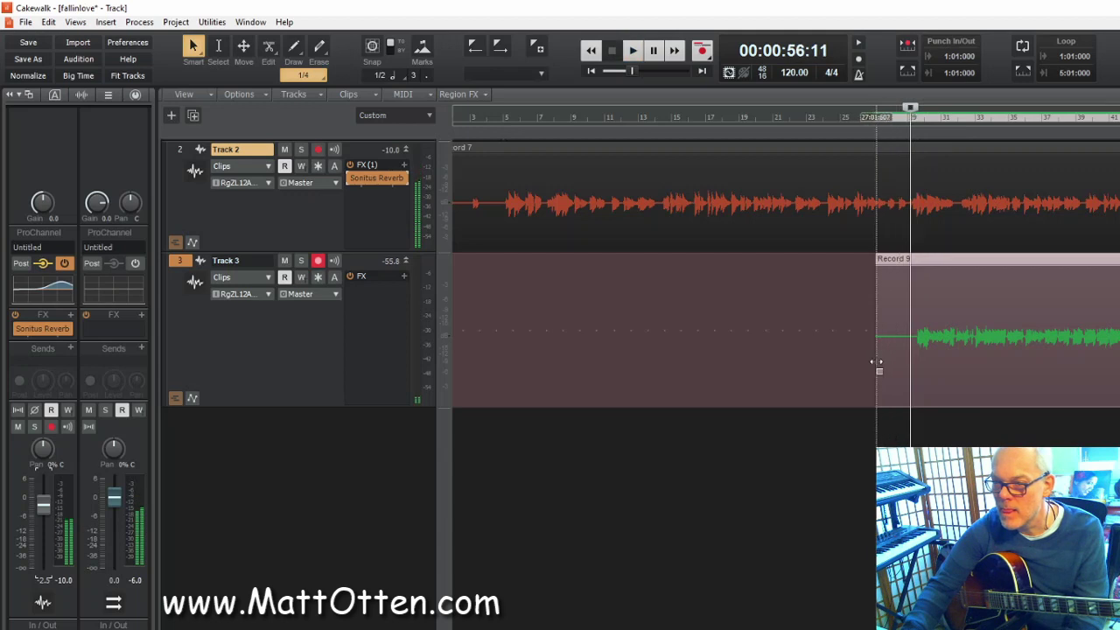
{"action": "left_click_drag", "start_coordinate": [876, 366], "coordinate": [917, 377]}
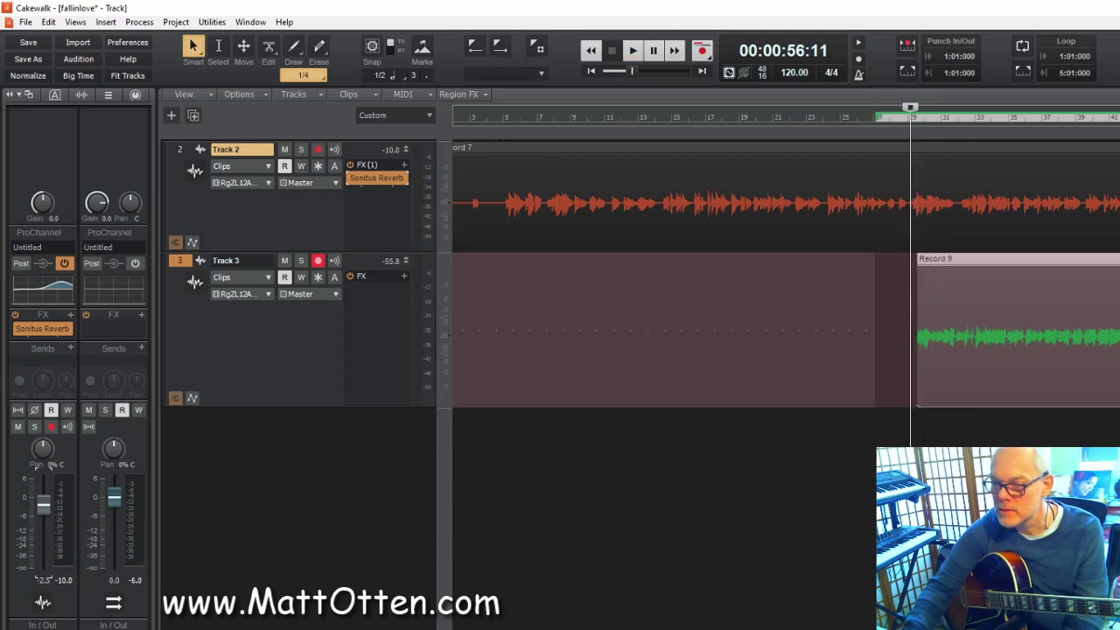
- Audition the end of the Track 3 take and trim the clip's end back to about bar 54
{"action": "scroll", "coordinate": [788, 332], "scroll_direction": "right", "scroll_amount": 3}
{"action": "left_click", "coordinate": [1092, 442]}
{"action": "key", "text": "space"}
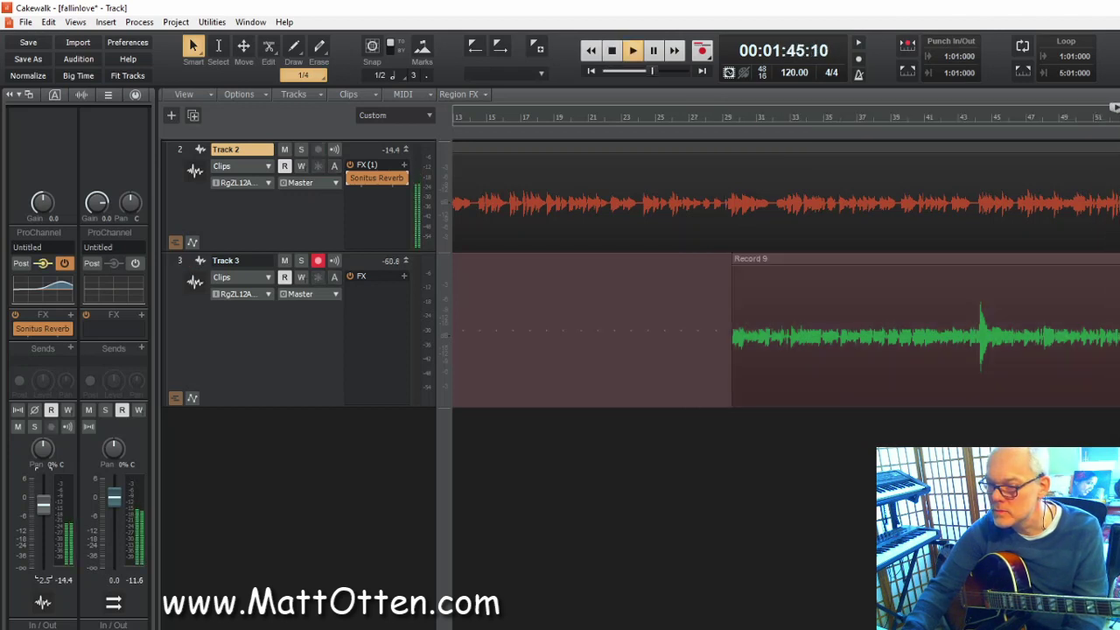
{"action": "key", "text": "space"}
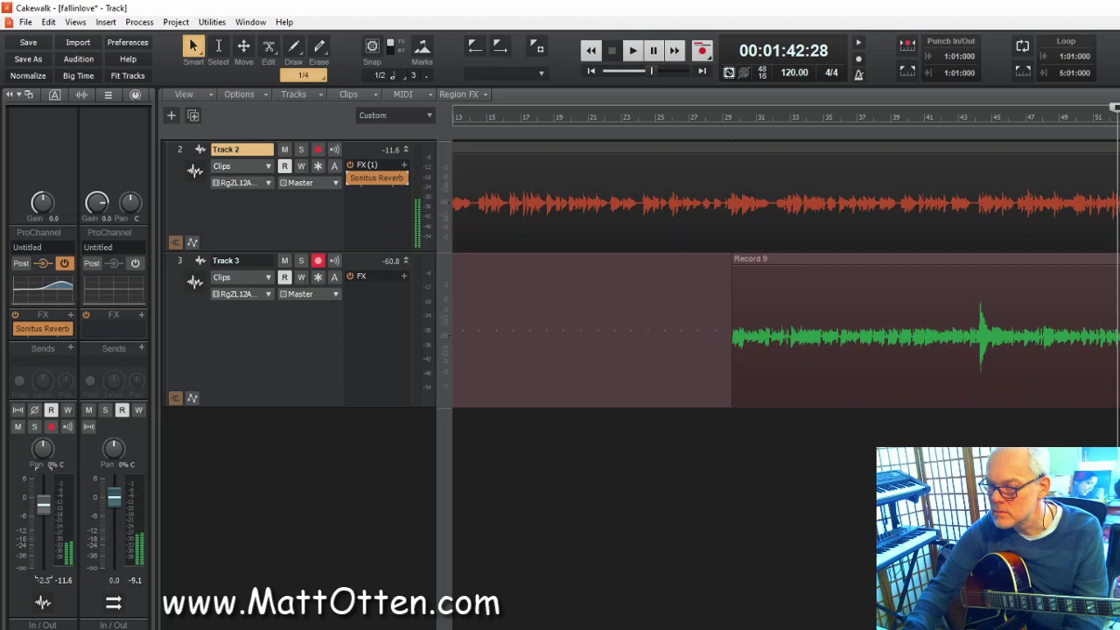
{"action": "key", "text": "space"}
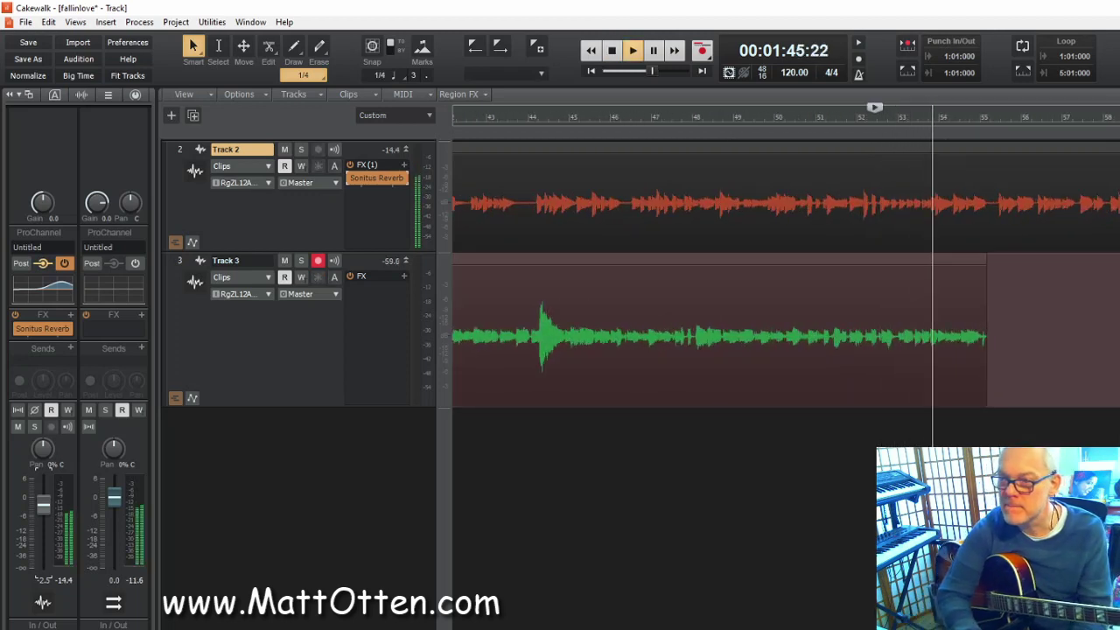
{"action": "key", "text": "ctrl+space"}
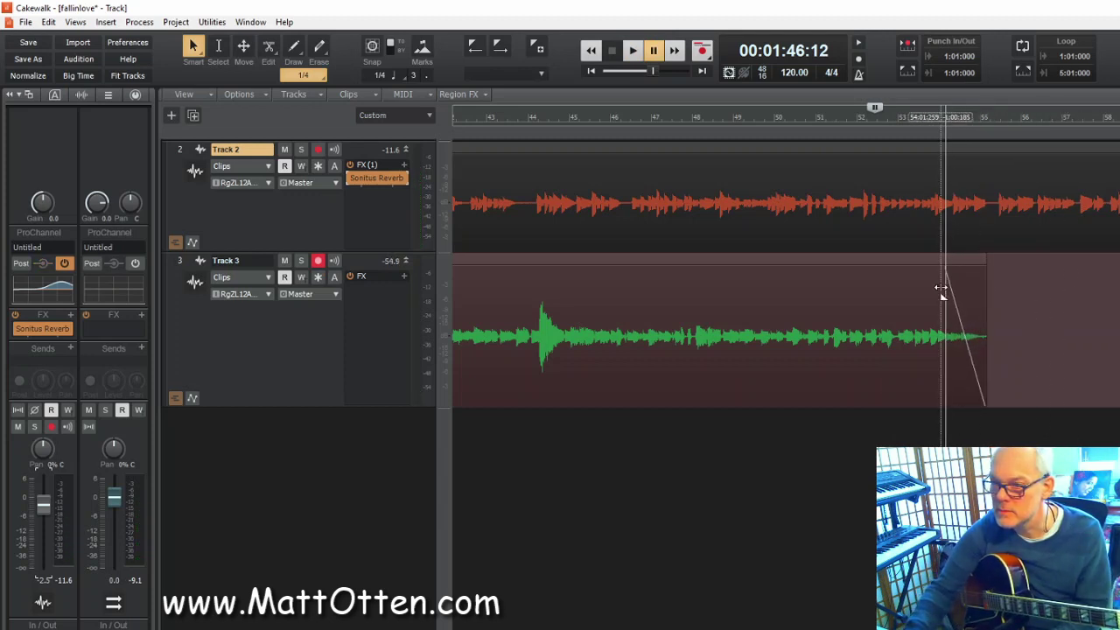
{"action": "left_click_drag", "start_coordinate": [985, 310], "coordinate": [945, 311]}
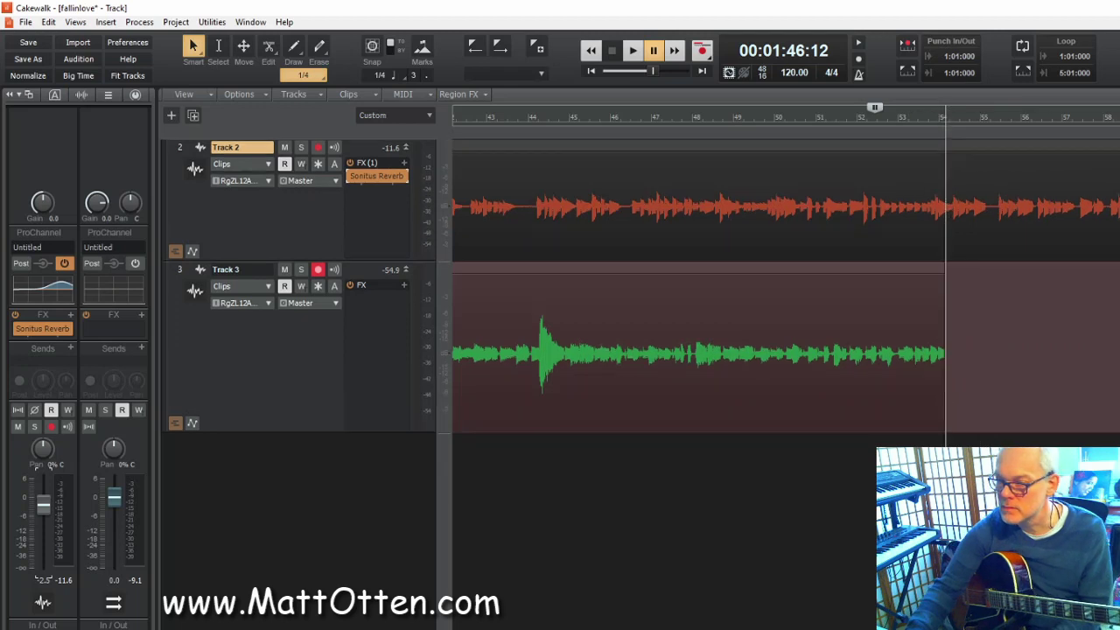
- Delete Track 1's clip between about bars 29 and 54 and move the Record 9 clip from Track 3 into the gap
{"action": "scroll", "coordinate": [779, 350], "scroll_direction": "up", "scroll_amount": 3}
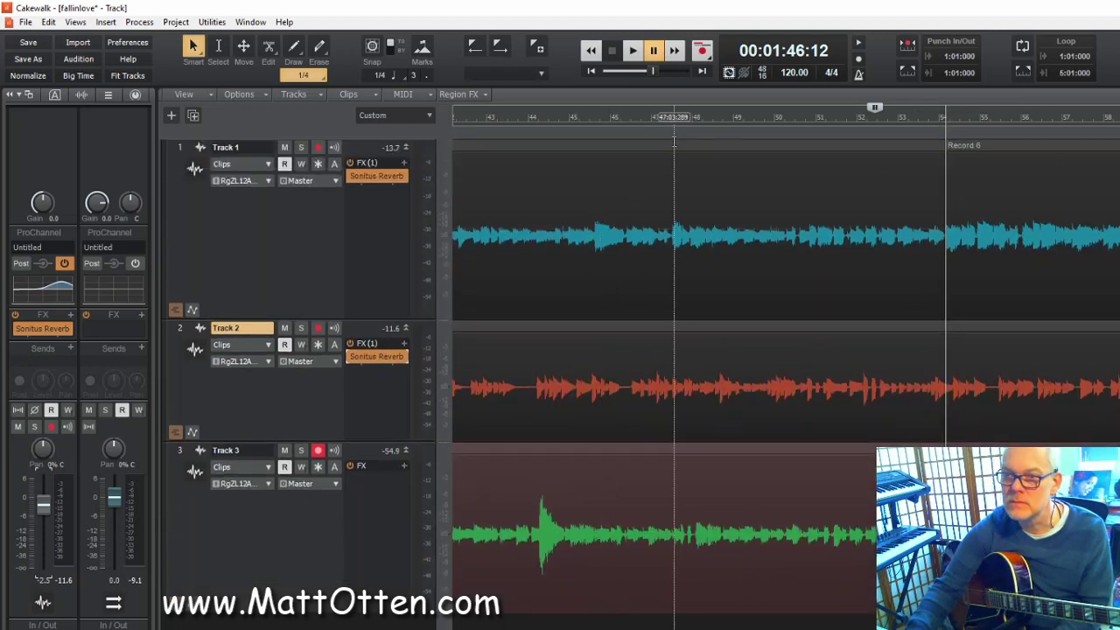
{"action": "left_click", "coordinate": [656, 144]}
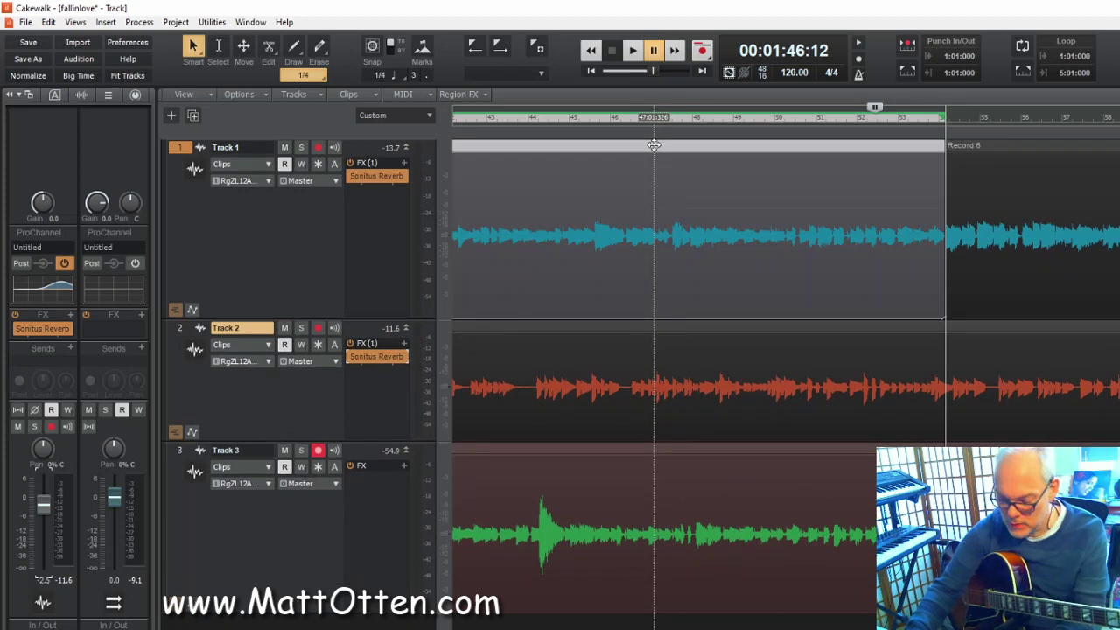
{"action": "key", "text": "Delete"}
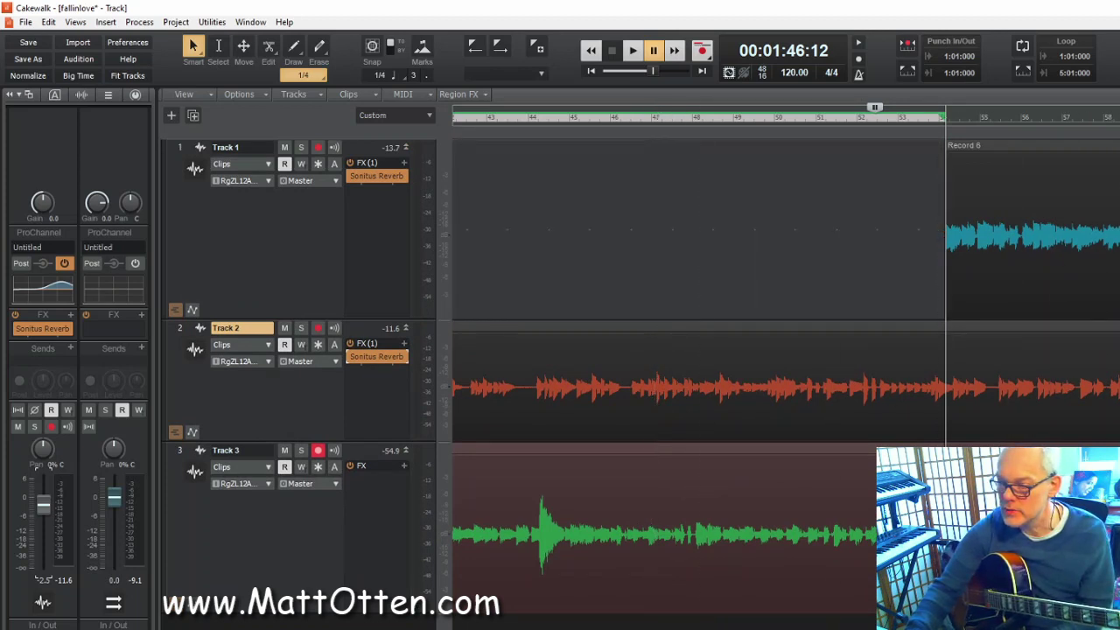
{"action": "key", "text": "ctrl+Left"}
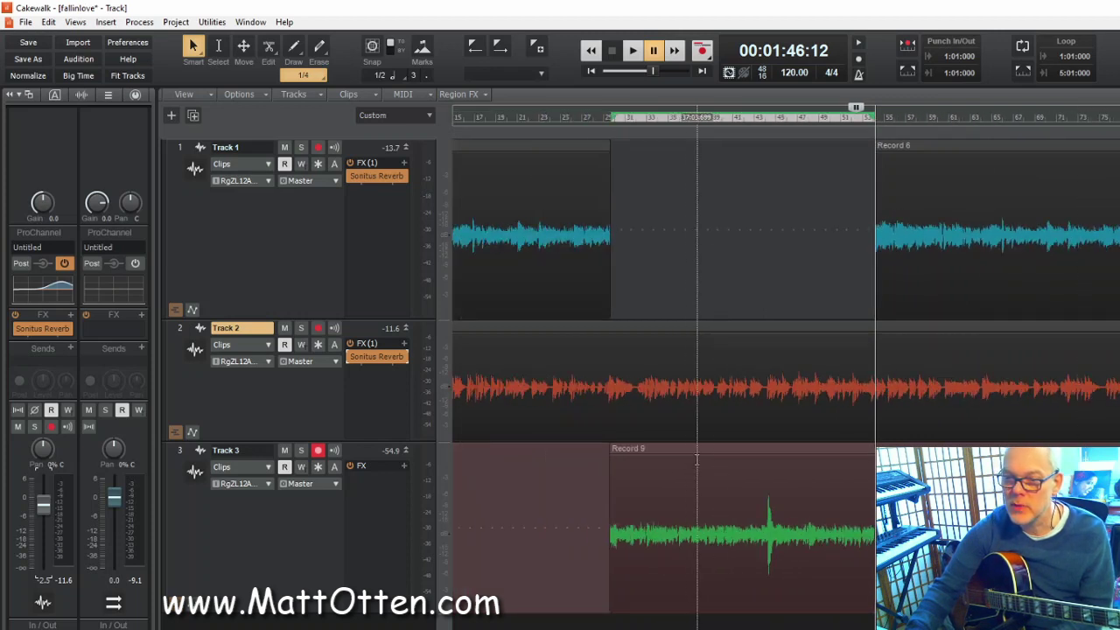
{"action": "left_click_drag", "start_coordinate": [696, 452], "coordinate": [698, 155]}
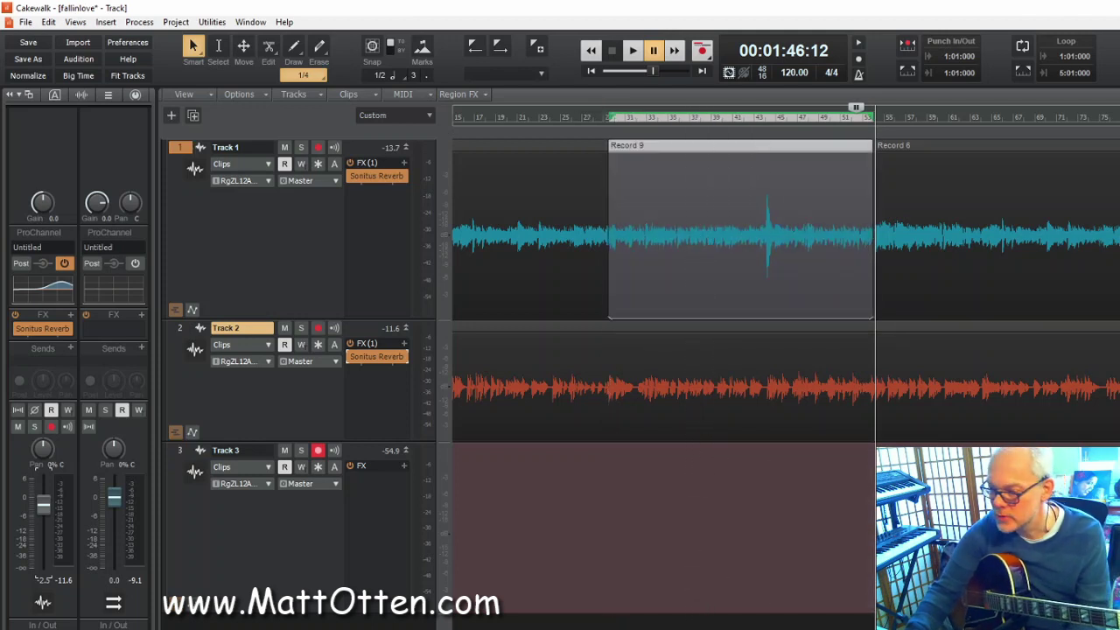
- Nudge the Record 9 clip on Track 1 so its start lines up with the end of the preceding clip
{"action": "key", "text": "ctrl+Right"}
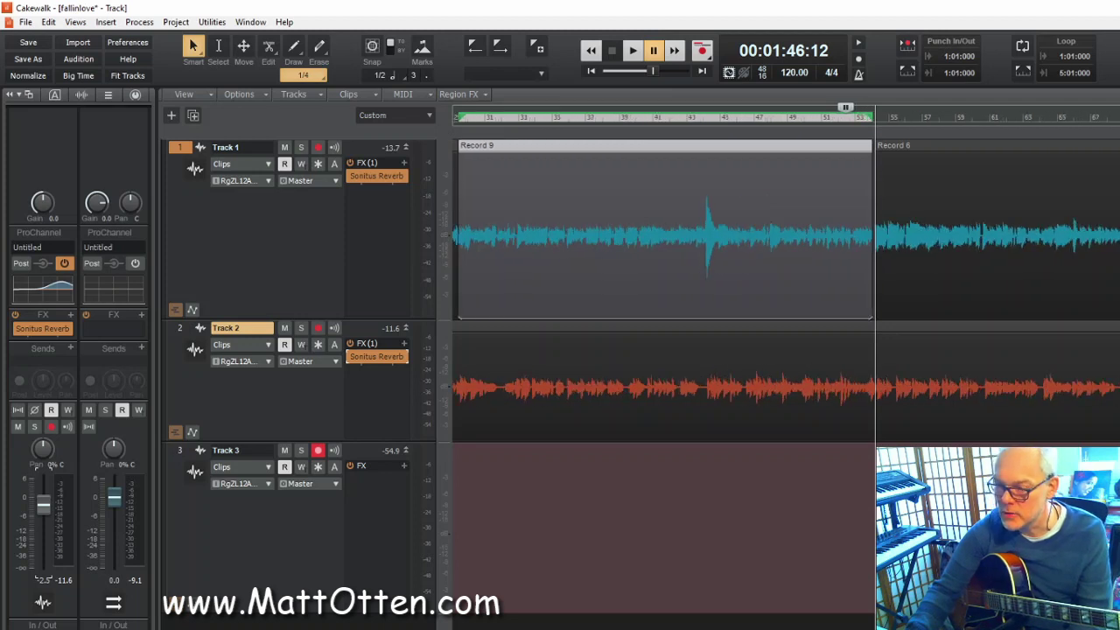
{"action": "key", "text": "ctrl+Left"}
{"action": "left_click_drag", "start_coordinate": [665, 118], "coordinate": [651, 118]}
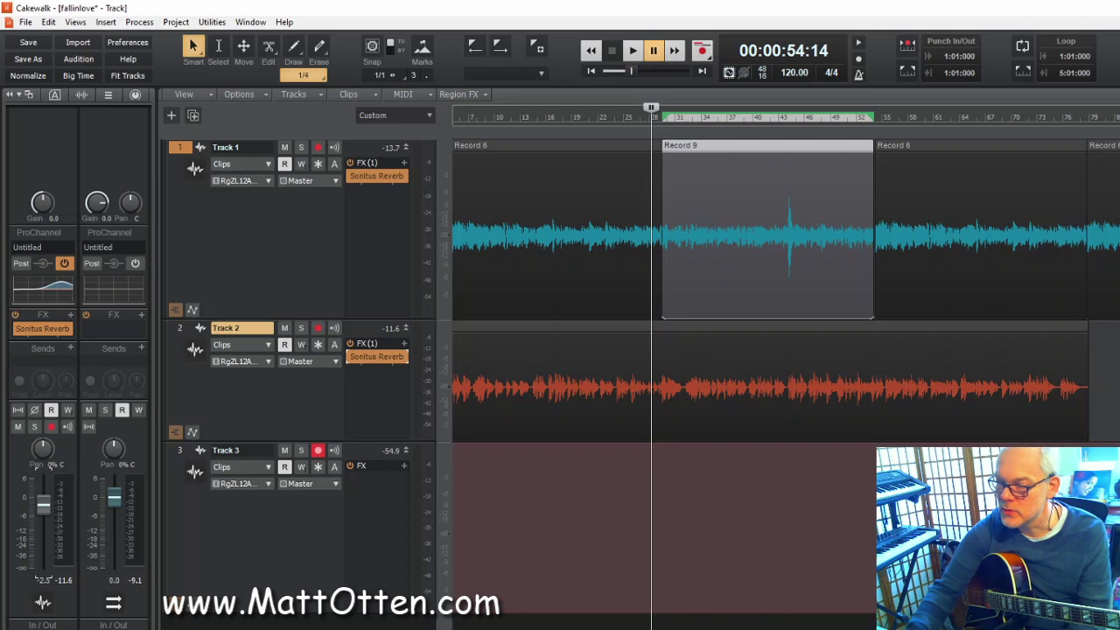
{"action": "key", "text": "ctrl+Right"}
{"action": "key", "text": "ctrl+Right"}
{"action": "key", "text": "ctrl+Right"}
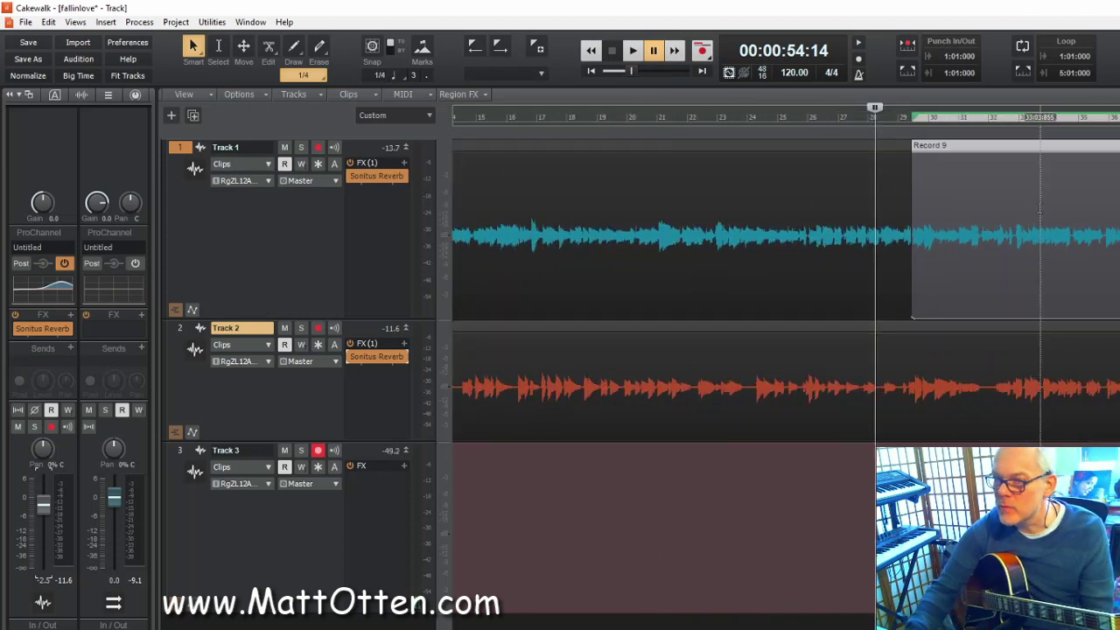
{"action": "left_click_drag", "start_coordinate": [1002, 146], "coordinate": [1004, 146]}
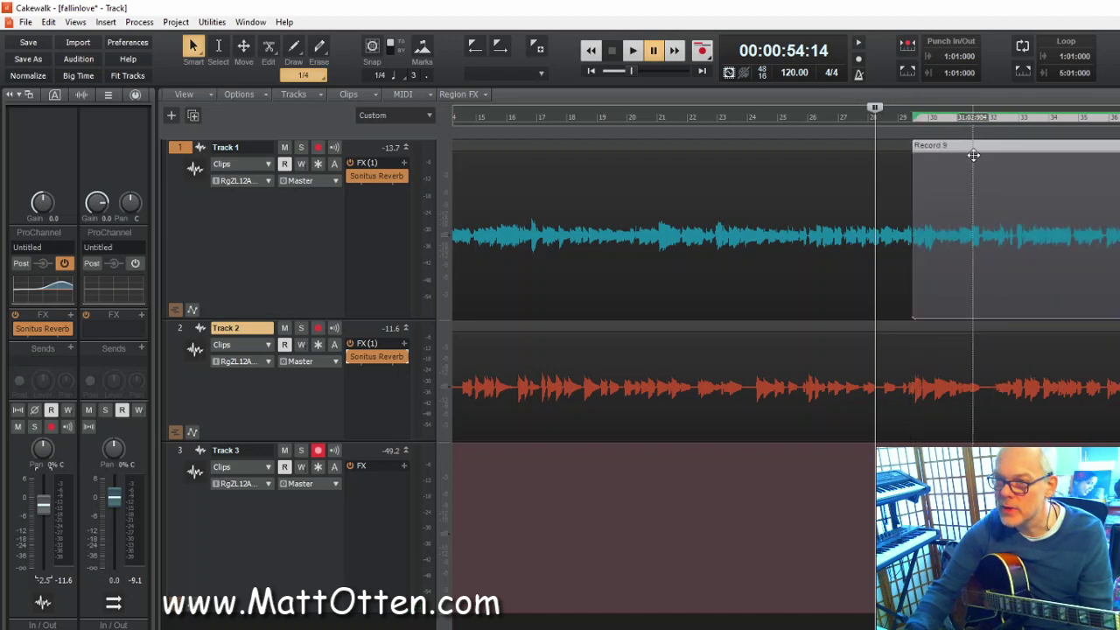
{"action": "left_click_drag", "start_coordinate": [979, 149], "coordinate": [978, 155]}
- Audition the transition into the Record 9 clip from 00:00:52:03
{"action": "left_click", "coordinate": [838, 203]}
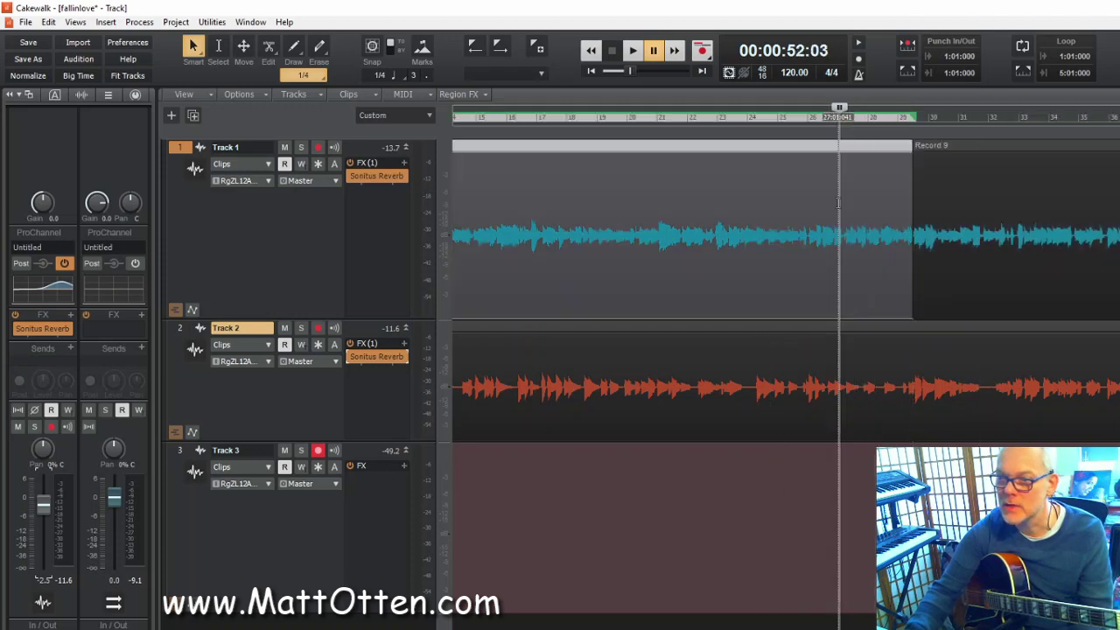
{"action": "key", "text": "space"}
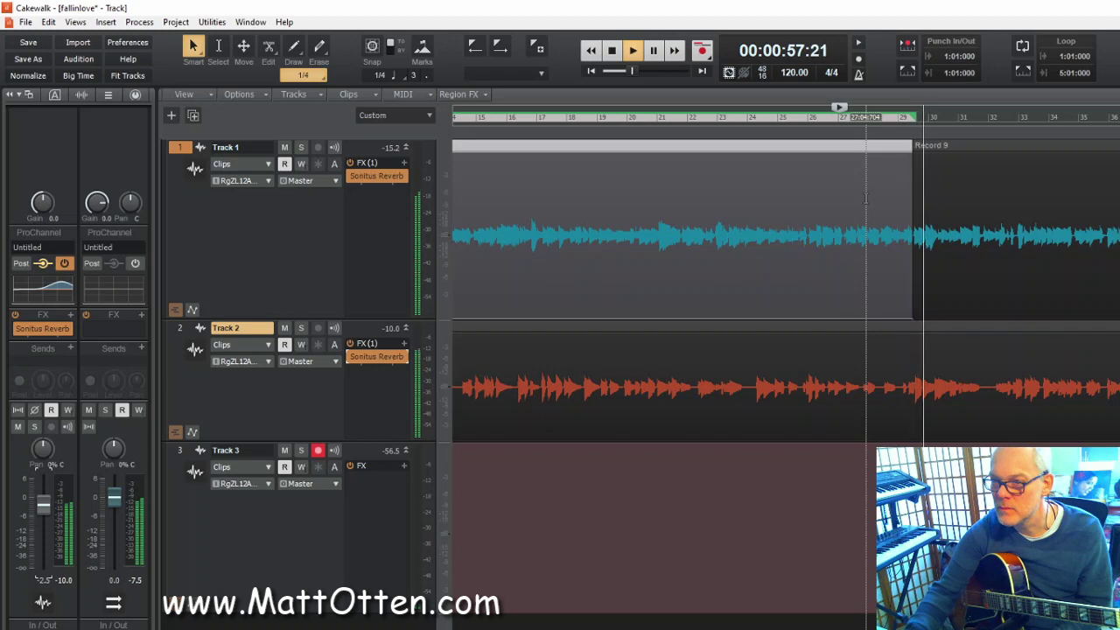
{"action": "key", "text": "space"}
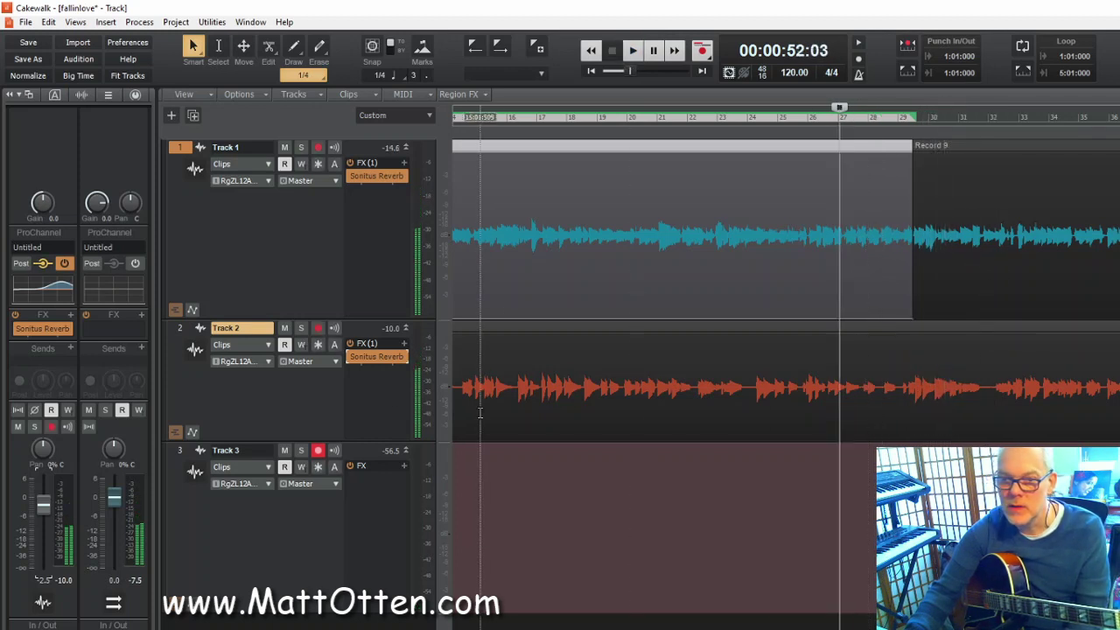
- Mute Track 2 and audition Track 1 alone across the start of the Record 9 clip
{"action": "left_click", "coordinate": [285, 329]}
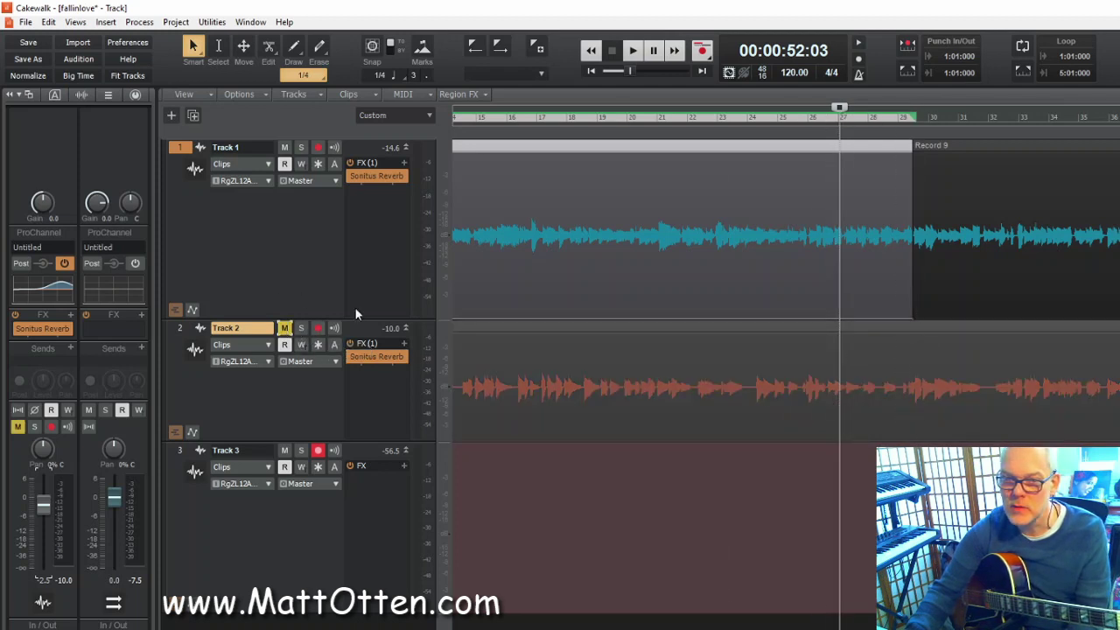
{"action": "left_click", "coordinate": [881, 350]}
{"action": "key", "text": "space"}
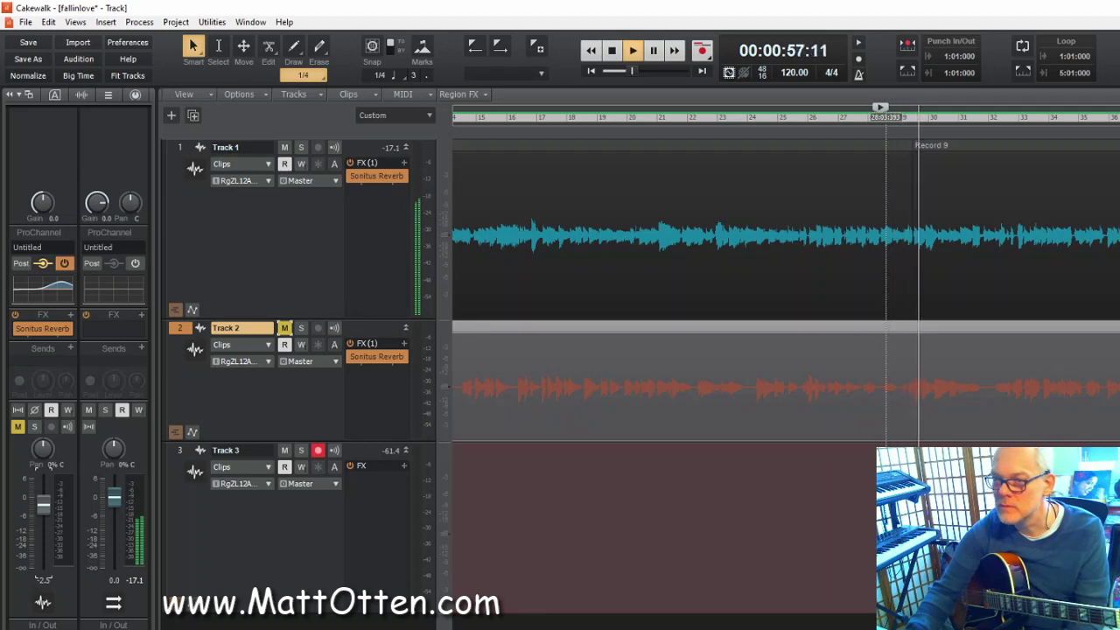
{"action": "key", "text": "space"}
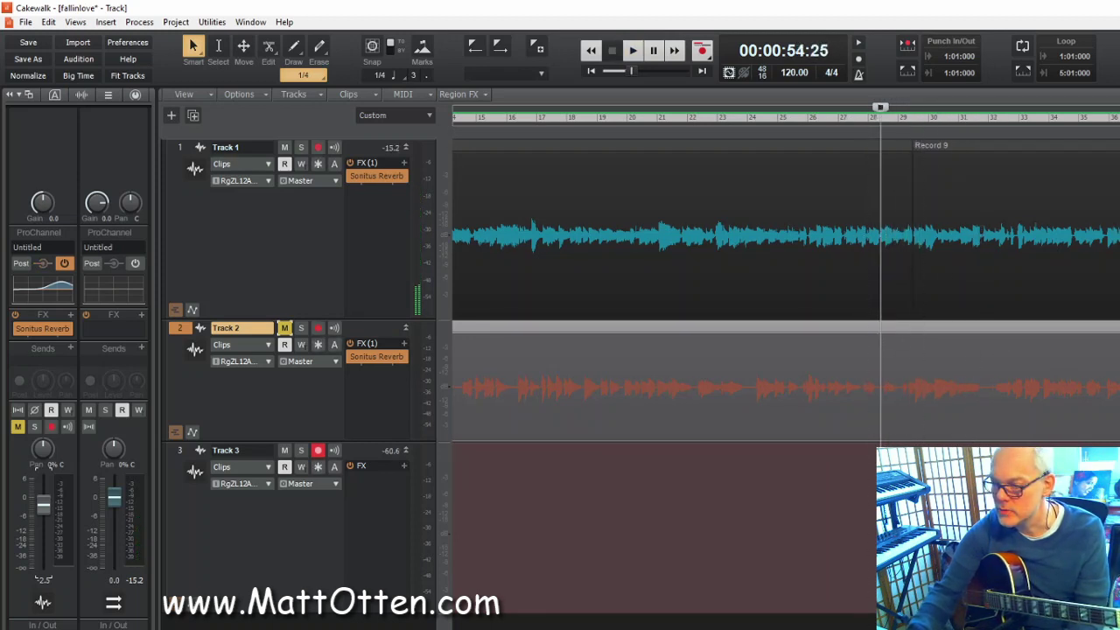
- Replay the join before the Record 9 clip from 00:00:55:08 and examine it in an enlarged waveform view
{"action": "scroll", "coordinate": [1063, 236], "scroll_direction": "right", "scroll_amount": 5}
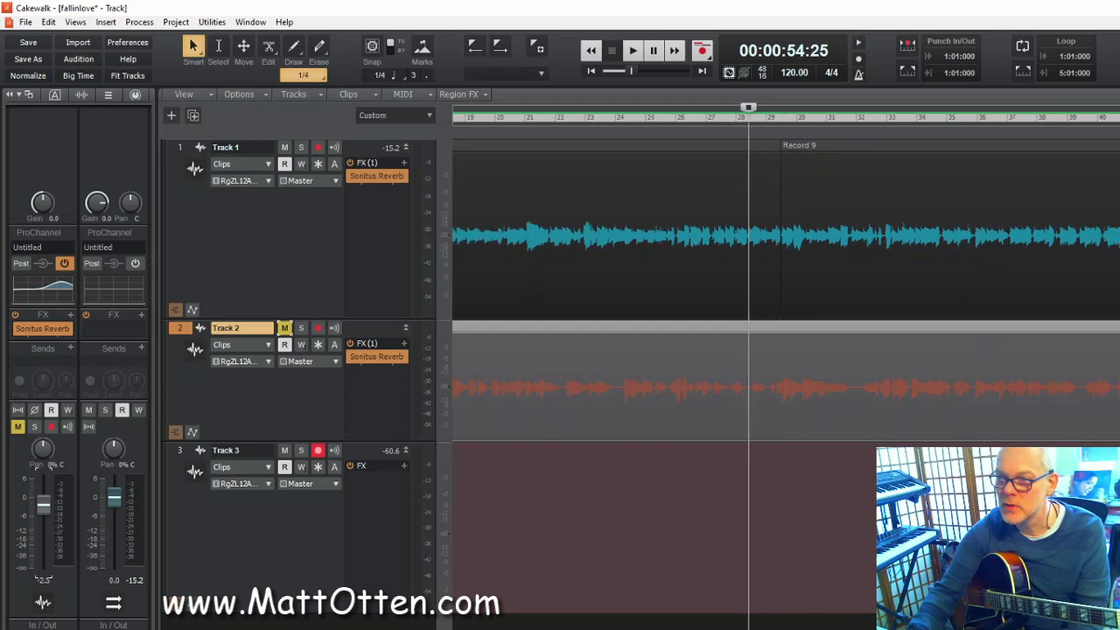
{"action": "left_click", "coordinate": [787, 147]}
{"action": "key", "text": "space"}
{"action": "scroll", "coordinate": [639, 271], "scroll_direction": "up", "scroll_amount": 3}
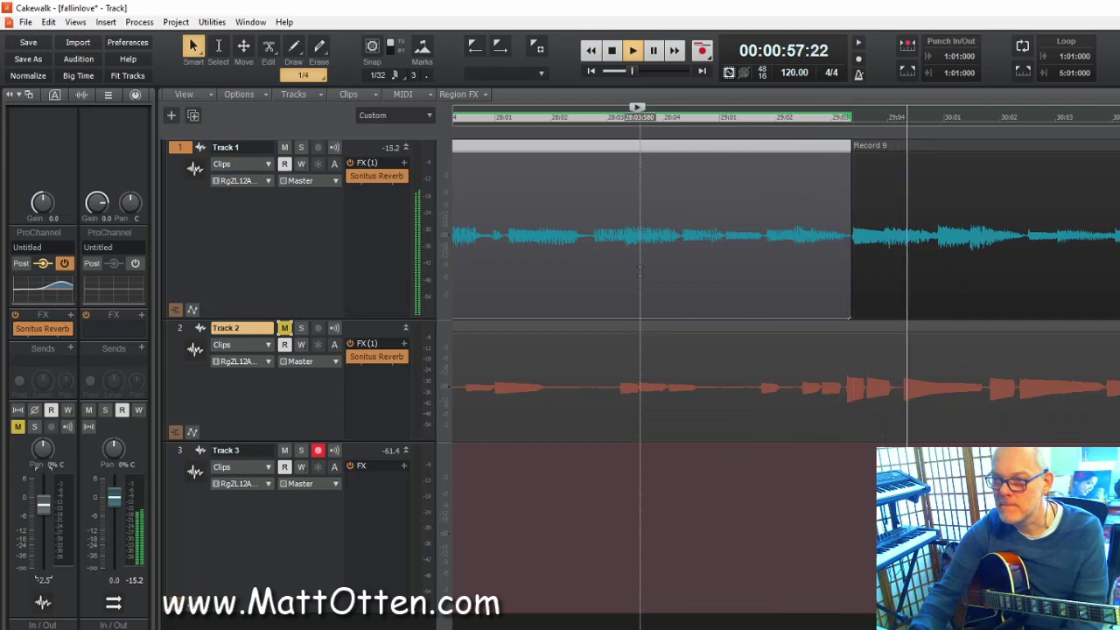
{"action": "key", "text": "space"}
{"action": "scroll", "coordinate": [785, 271], "scroll_direction": "down", "scroll_amount": 5}
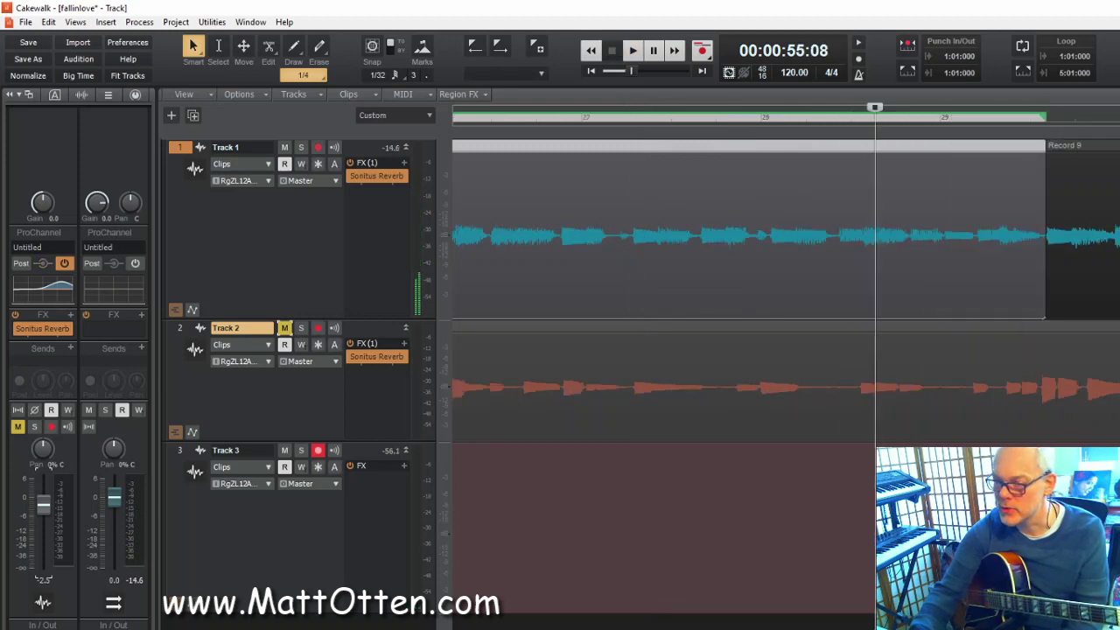
{"action": "scroll", "coordinate": [785, 271], "scroll_direction": "down", "scroll_amount": 2}
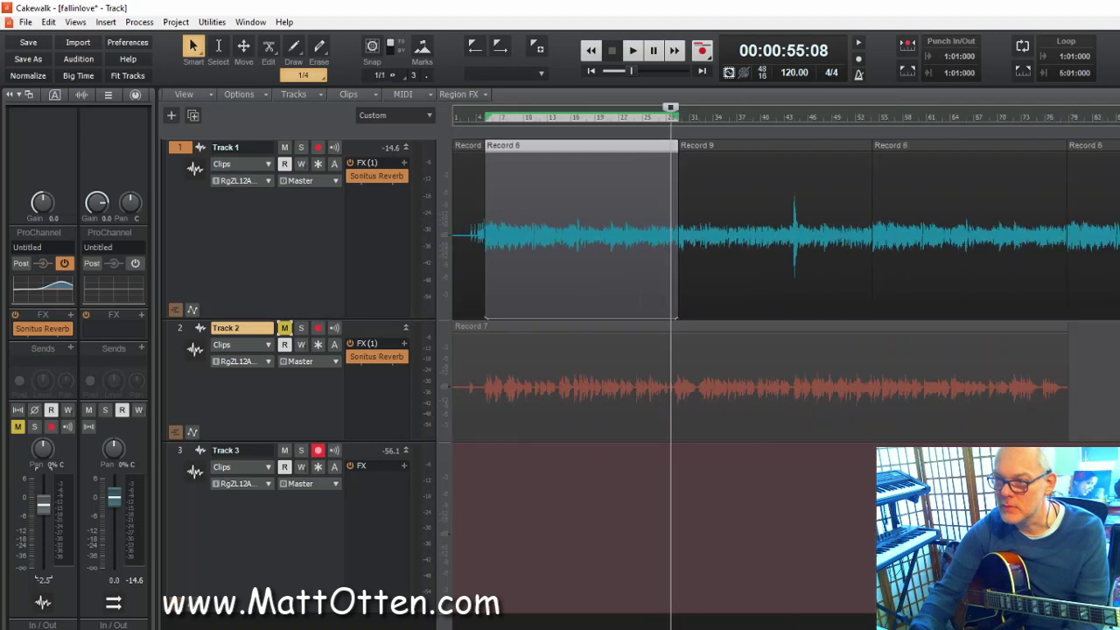
- Audition the transition out of the Record 9 clip from 00:01:44:26
{"action": "left_click", "coordinate": [875, 264]}
{"action": "key", "text": "space"}
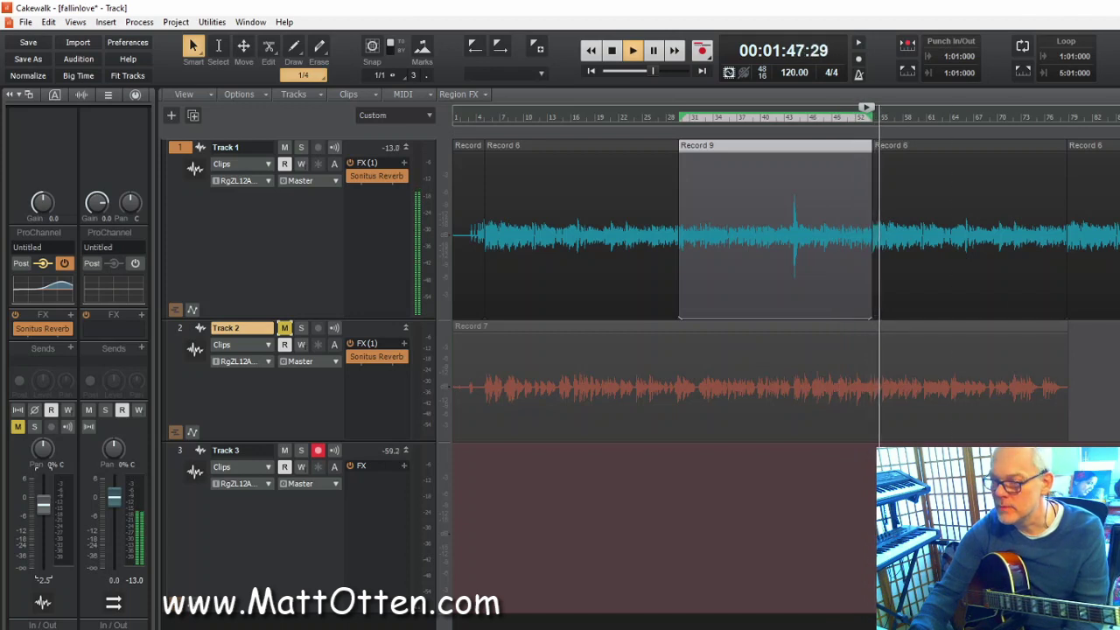
{"action": "key", "text": "space"}
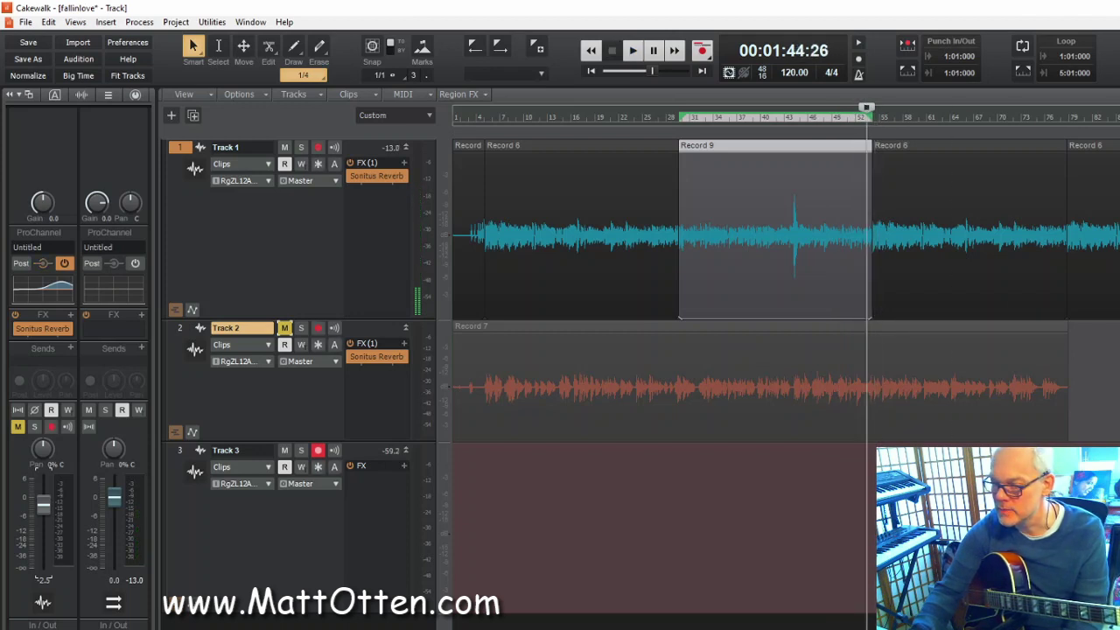
- Extend the end of the Record 9 clip to close the gap before the next clip, and audition the join from 00:01:43:01
{"action": "key", "text": "ctrl+Right"}
{"action": "key", "text": "ctrl+Right"}
{"action": "key", "text": "ctrl+Right"}
{"action": "key", "text": "ctrl+Right"}
{"action": "key", "text": "ctrl+Right"}
{"action": "key", "text": "ctrl+Right"}
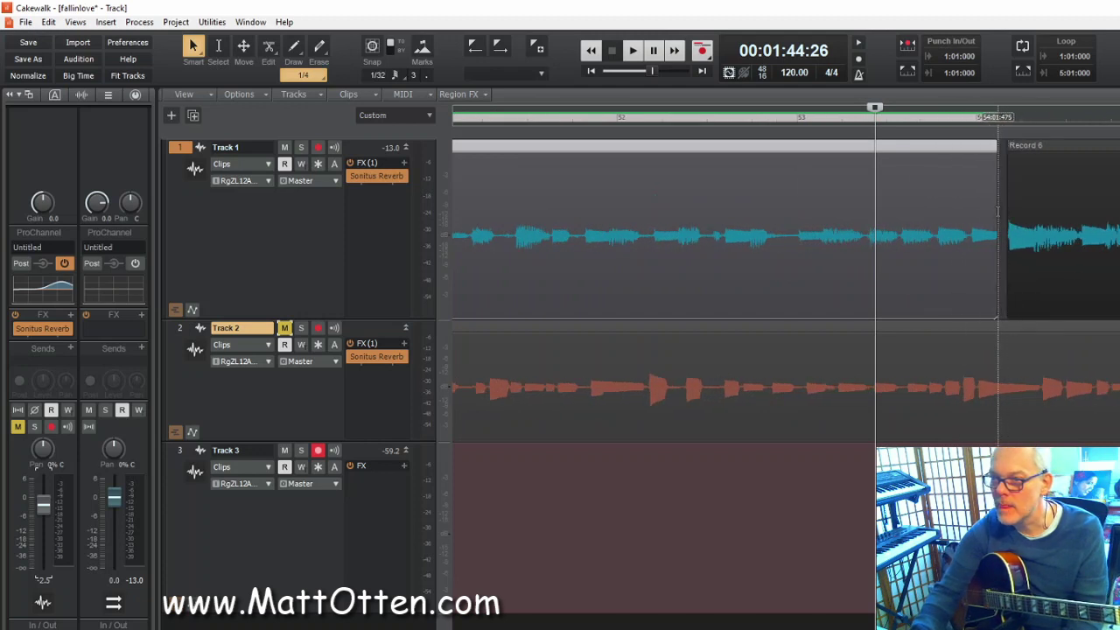
{"action": "left_click_drag", "start_coordinate": [995, 211], "coordinate": [1007, 217]}
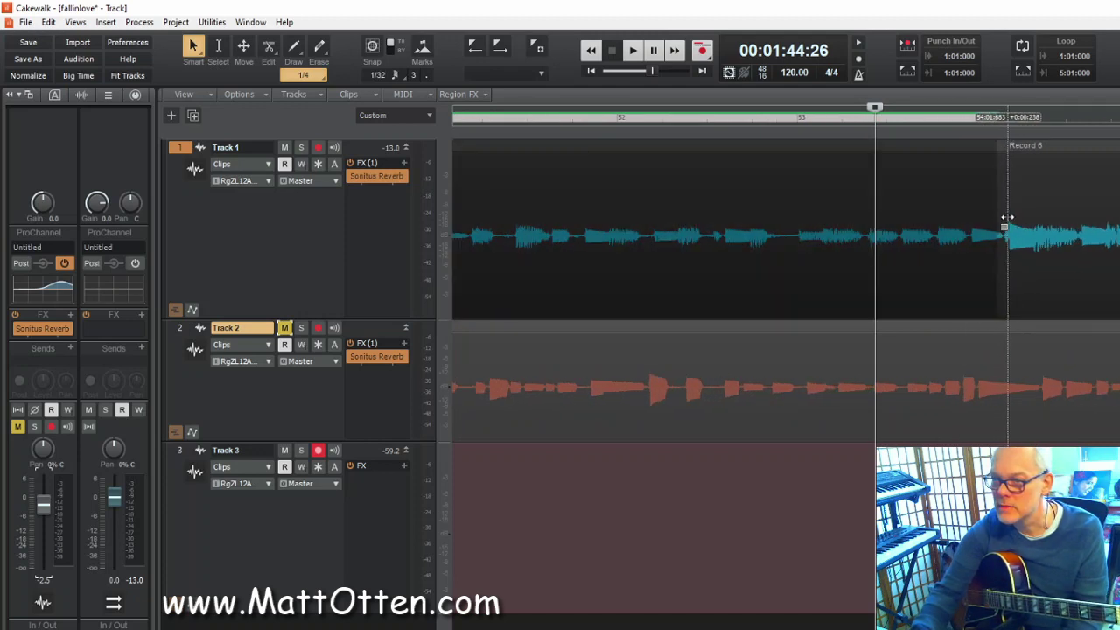
{"action": "left_click", "coordinate": [709, 219]}
{"action": "key", "text": "space"}
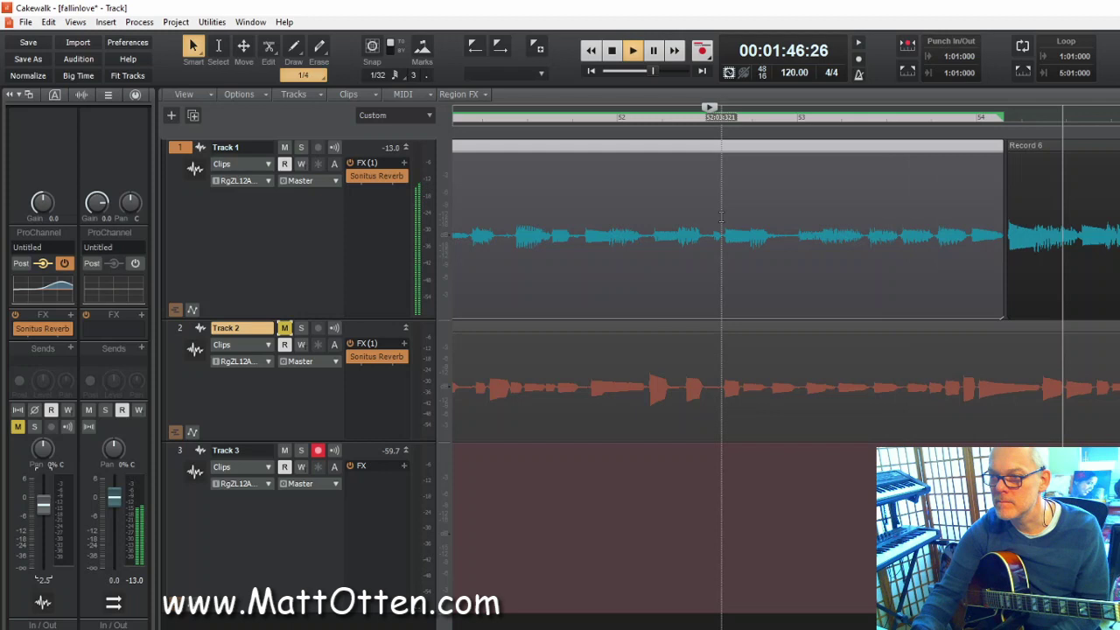
{"action": "key", "text": "space"}
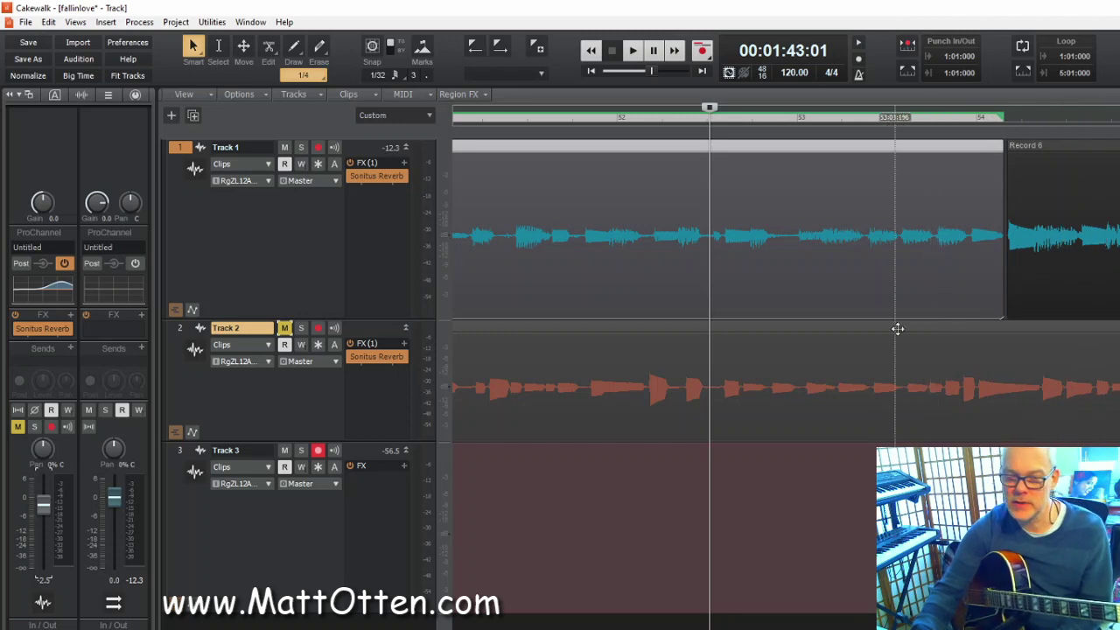
- Delete the surplus last clip on Track 1 beyond the end of Track 2's take and place the playhead at 00:02:31:26
{"action": "key", "text": "ctrl+Left"}
{"action": "key", "text": "ctrl+Left"}
{"action": "key", "text": "ctrl+Left"}
{"action": "key", "text": "ctrl+Left"}
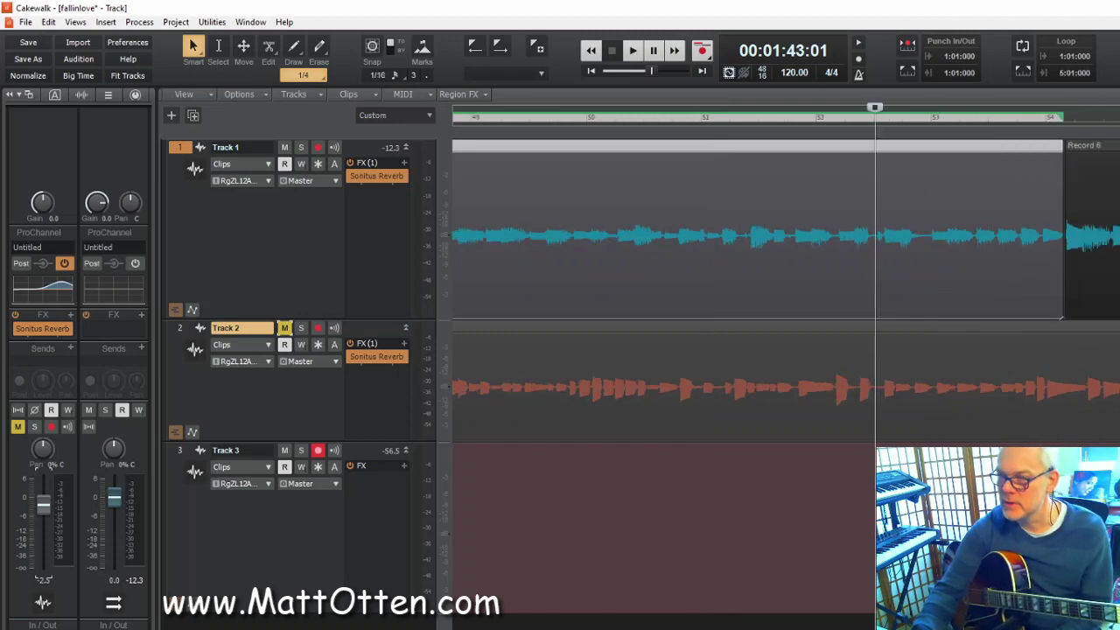
{"action": "key", "text": "ctrl+Left"}
{"action": "key", "text": "ctrl+Left"}
{"action": "key", "text": "ctrl+Left"}
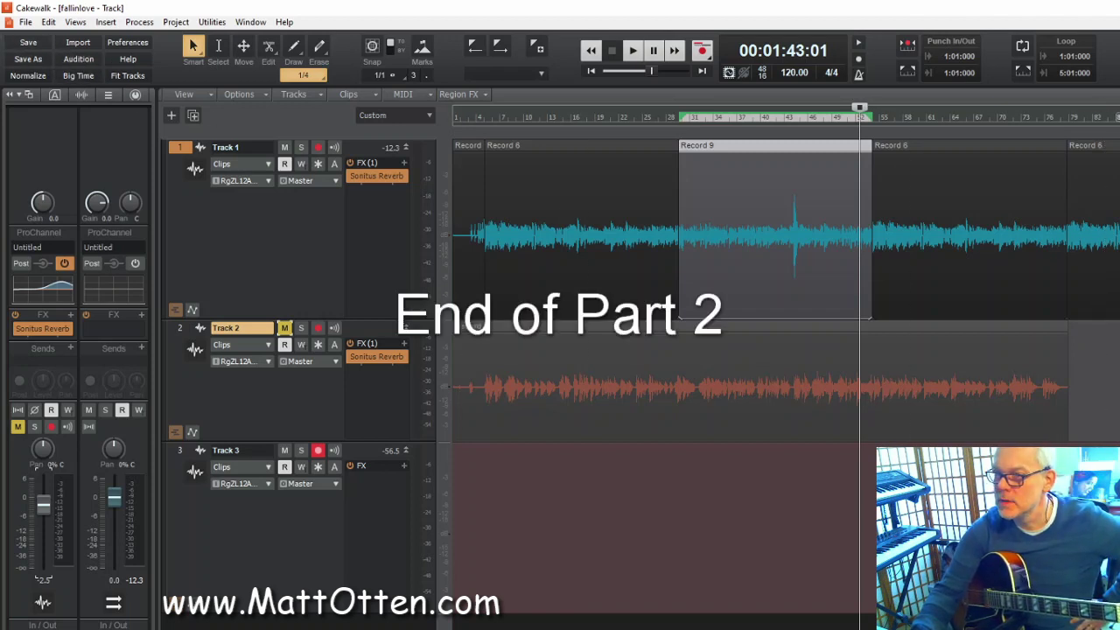
{"action": "key", "text": "ctrl+shift+a"}
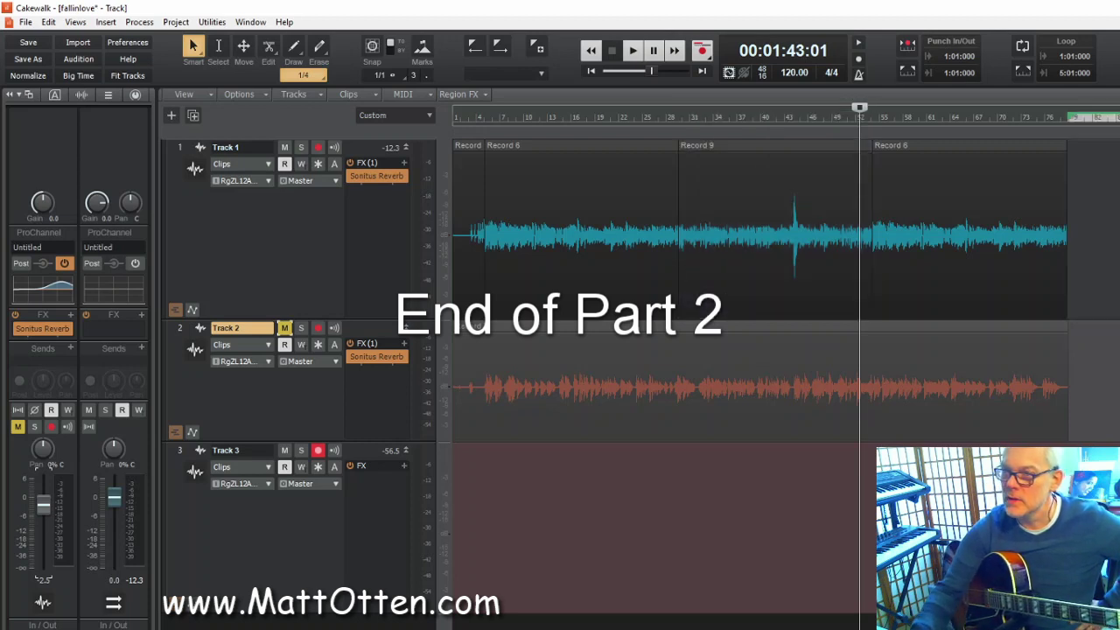
{"action": "left_click", "coordinate": [1053, 119]}
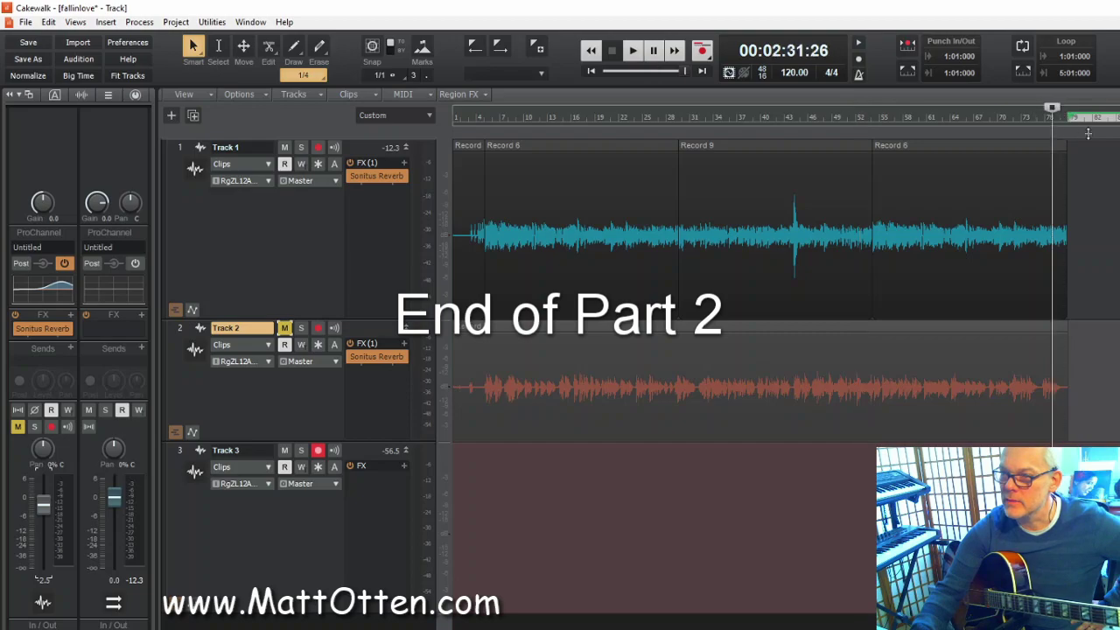